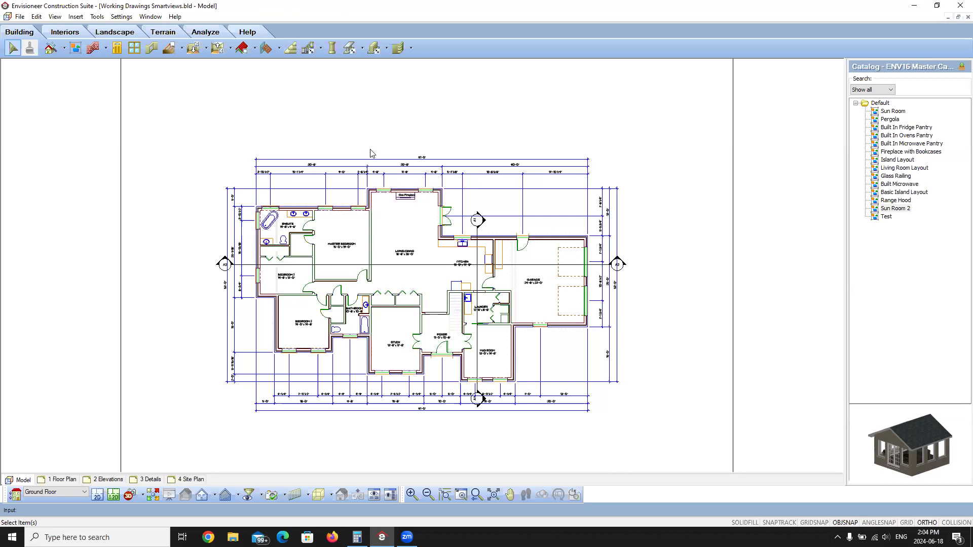
# Step: Open the 3D Perspective view and turn on the display of Roofs for all locations in the view filter
pyautogui.click(129, 496)
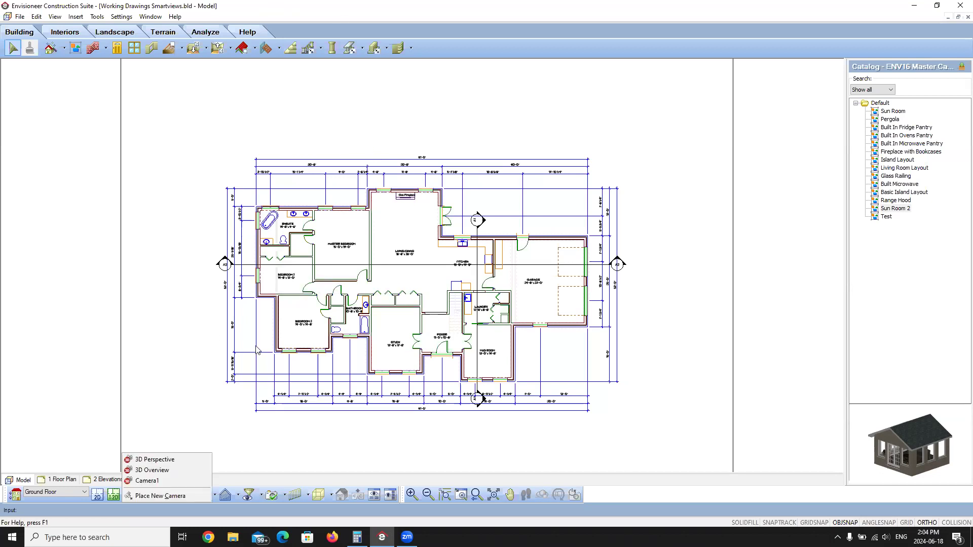
pyautogui.click(175, 458)
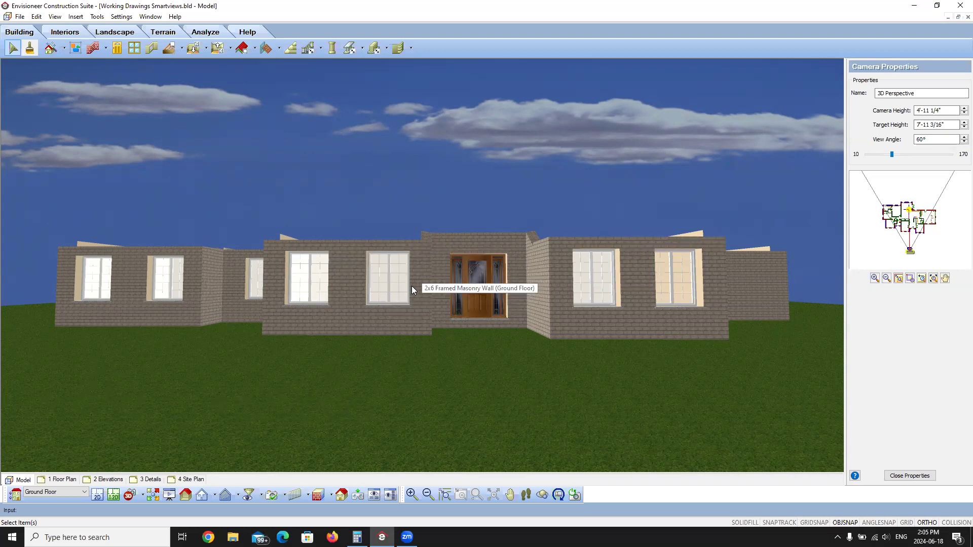
pyautogui.click(260, 494)
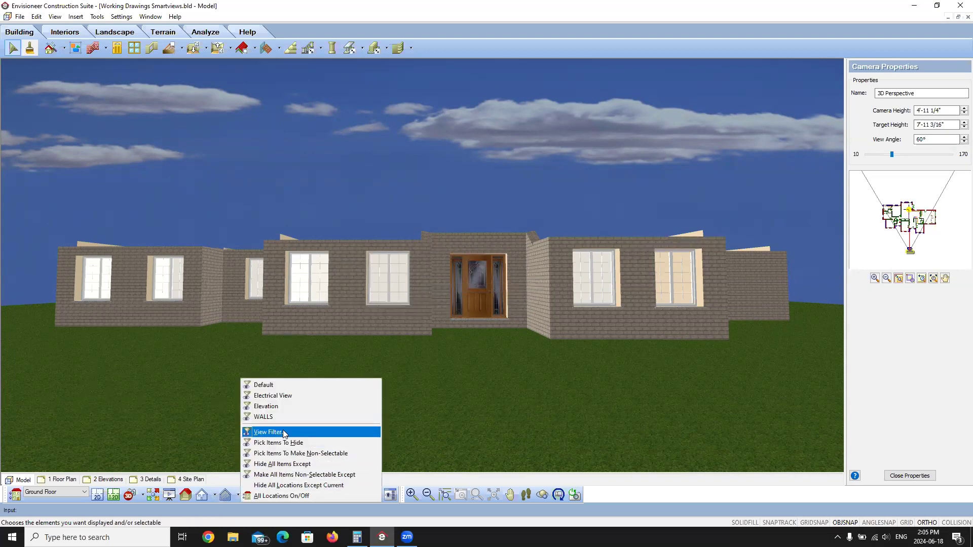
pyautogui.click(284, 433)
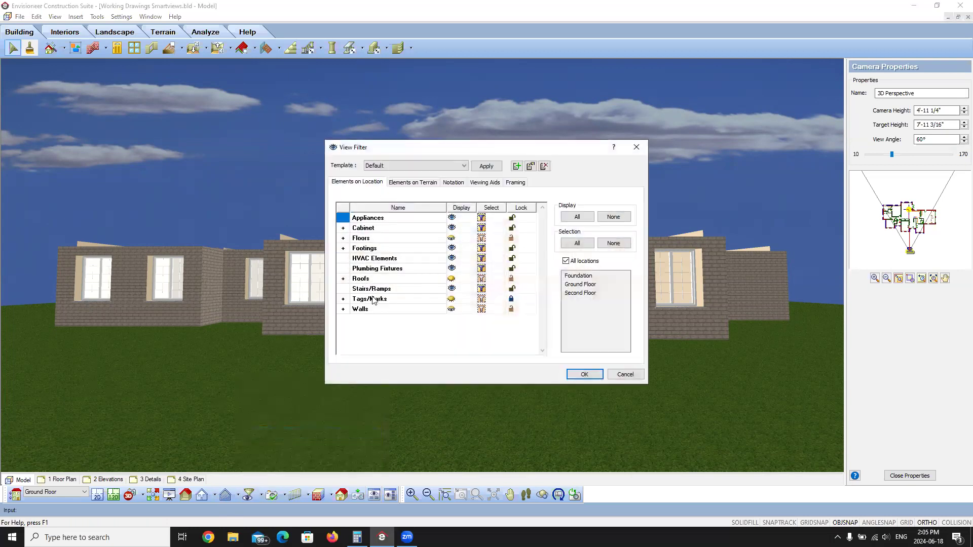
pyautogui.click(451, 279)
pyautogui.click(584, 374)
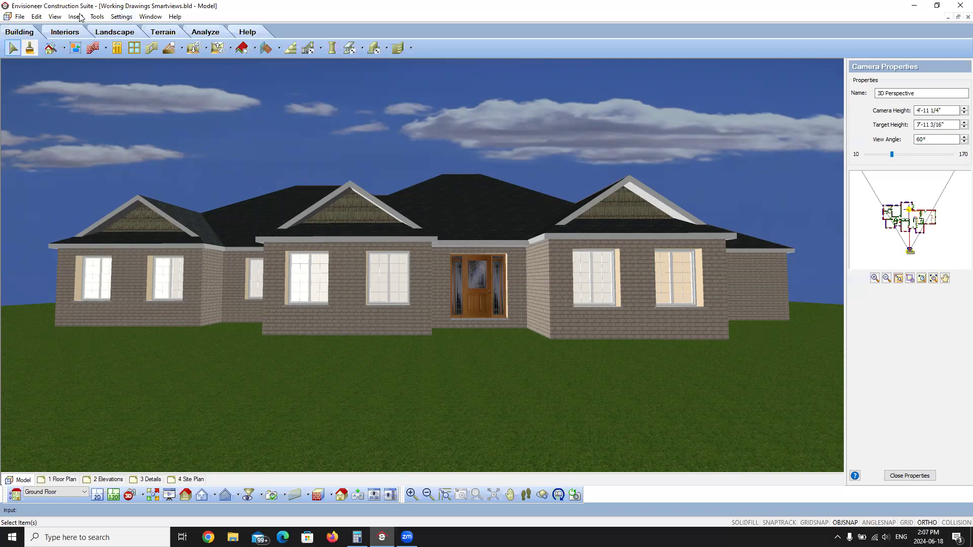
# Step: Start a print setup for the 3D view with the PDF995 printer and a print quality of 300dpi
pyautogui.click(22, 17)
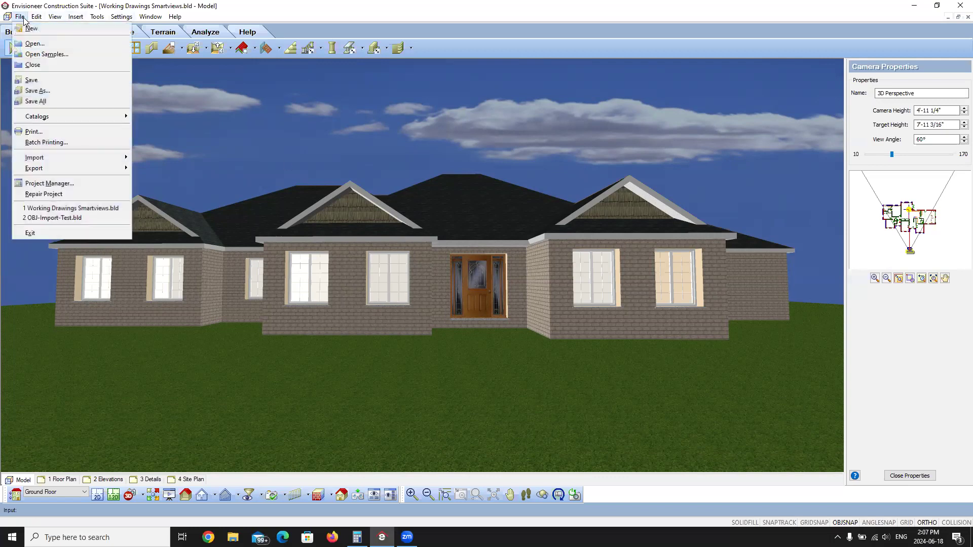
pyautogui.click(51, 131)
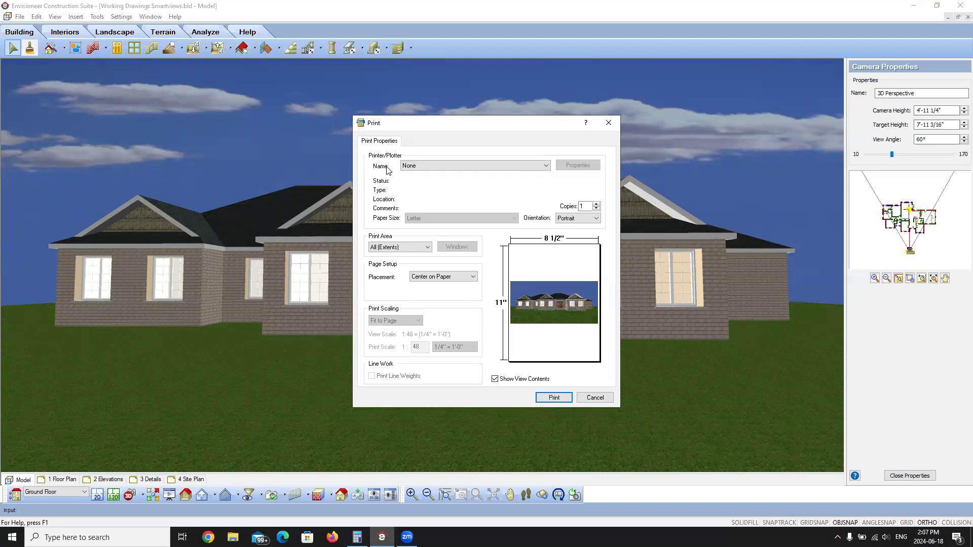
pyautogui.click(541, 166)
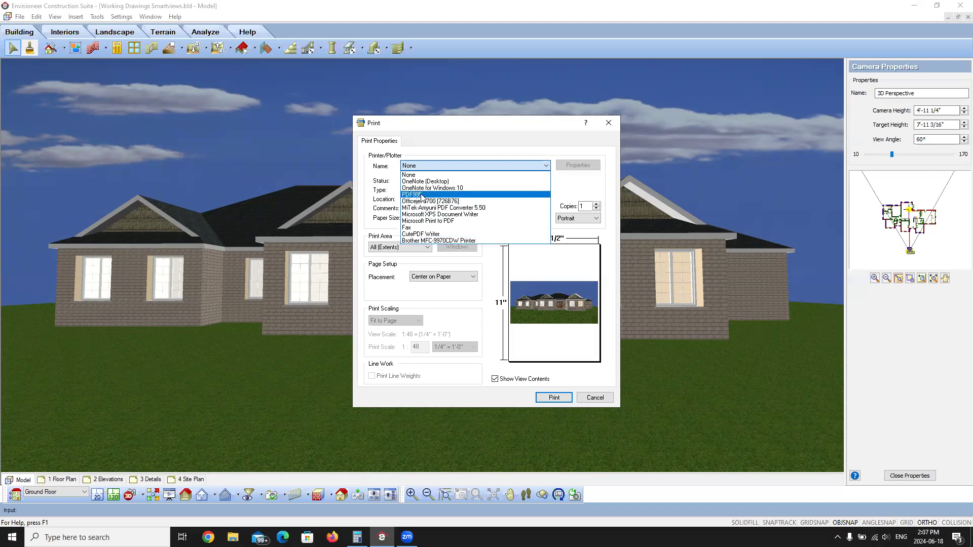
pyautogui.click(421, 194)
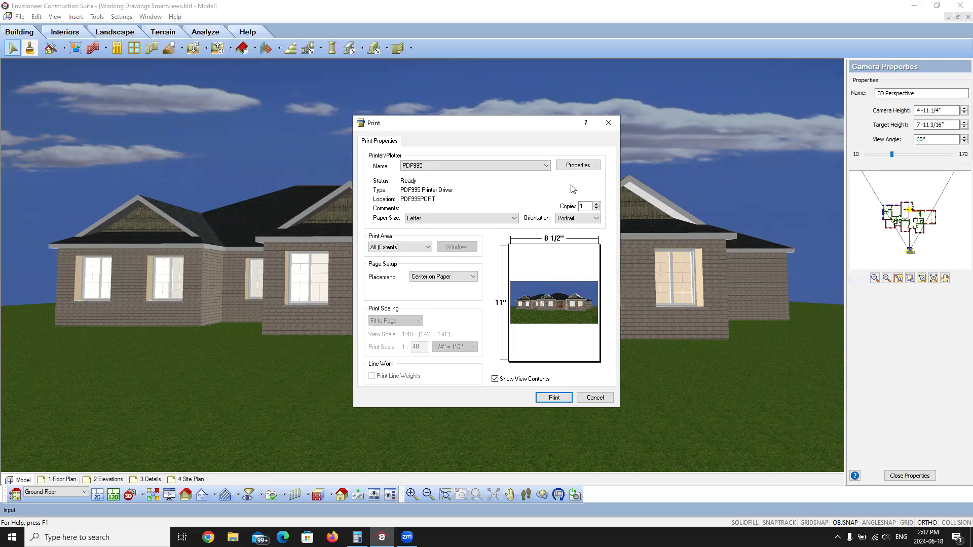
pyautogui.click(594, 165)
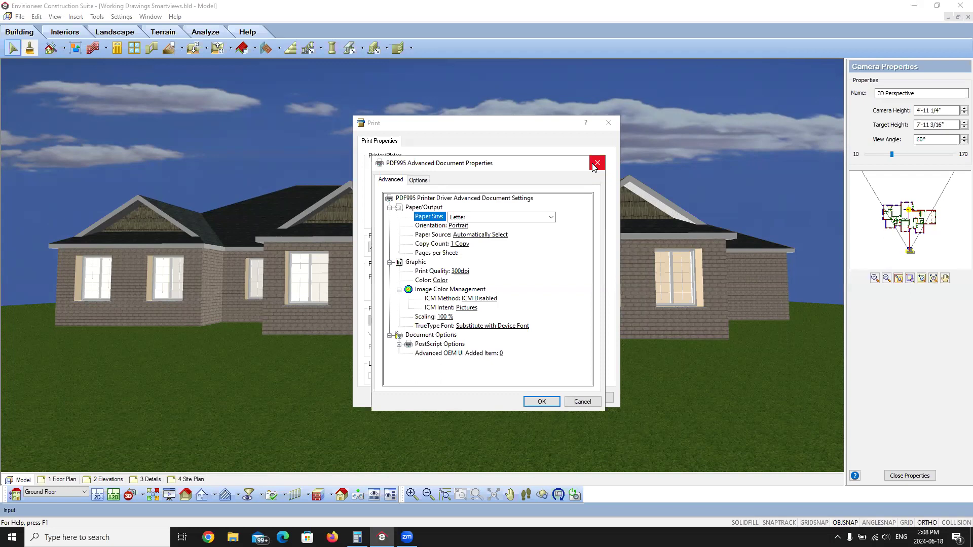
pyautogui.click(462, 273)
pyautogui.click(495, 272)
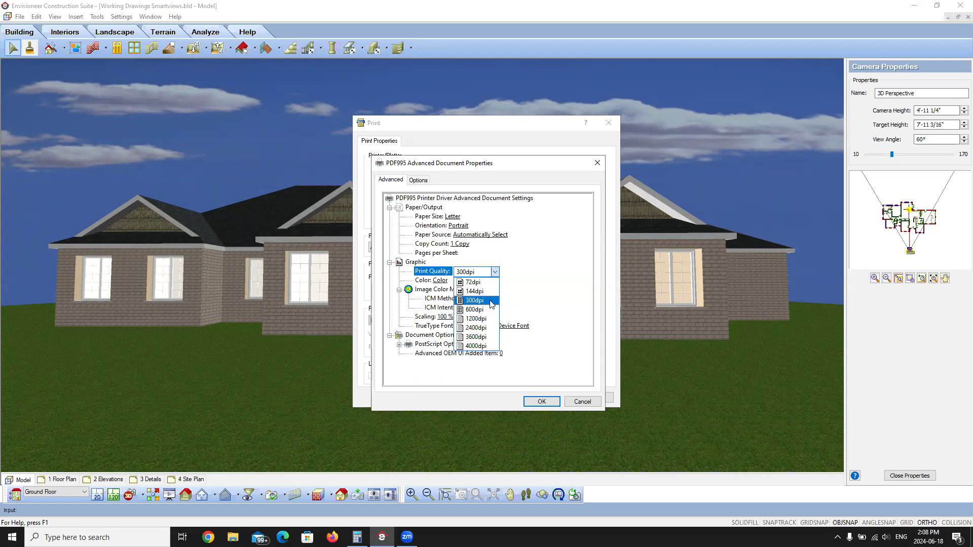
pyautogui.click(482, 301)
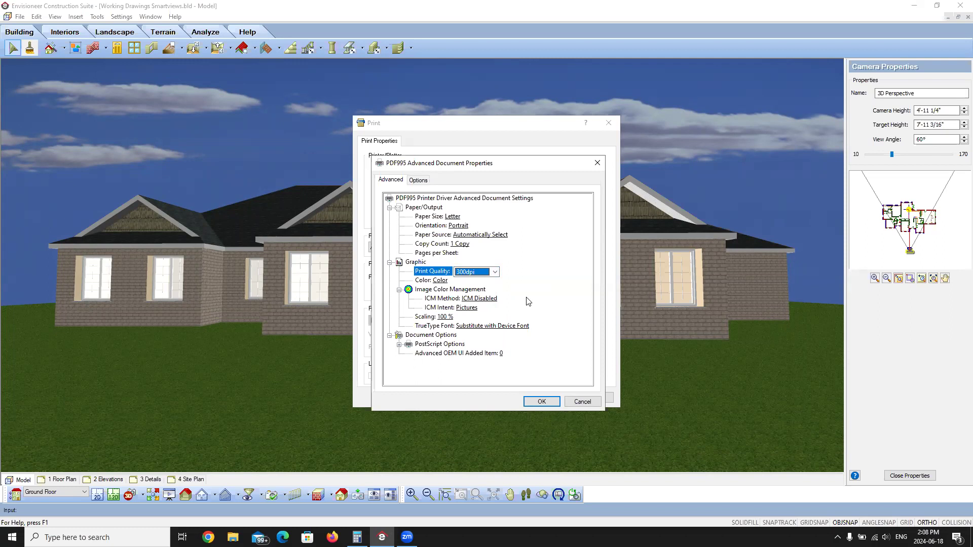
pyautogui.click(541, 402)
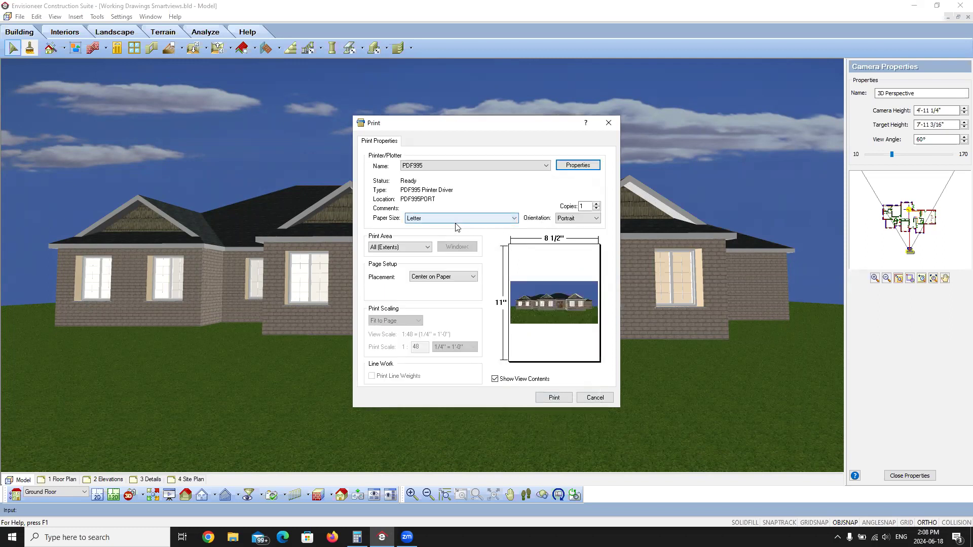
# Step: Set the print orientation to Landscape and compare the Display and All (Extents) print areas in the preview
pyautogui.click(591, 218)
pyautogui.click(570, 235)
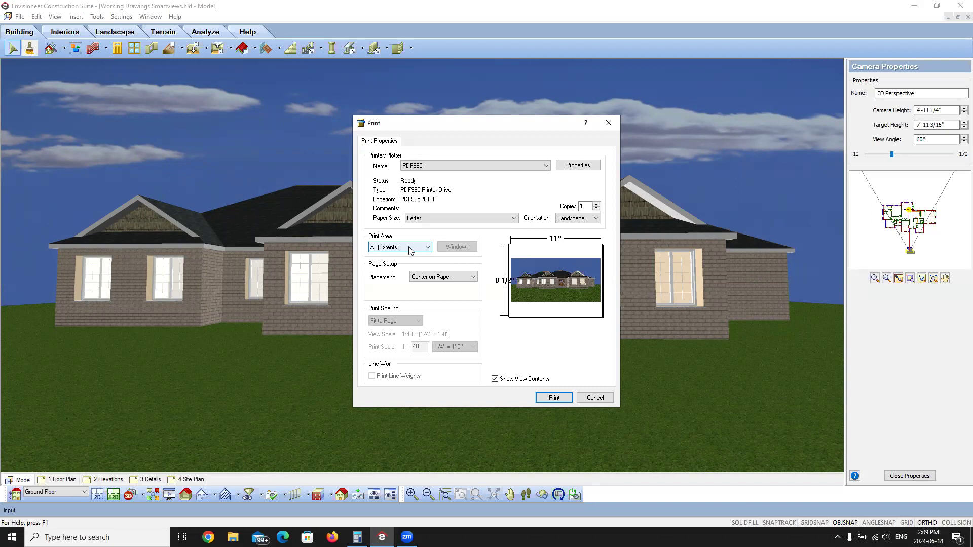
pyautogui.press('Tab')
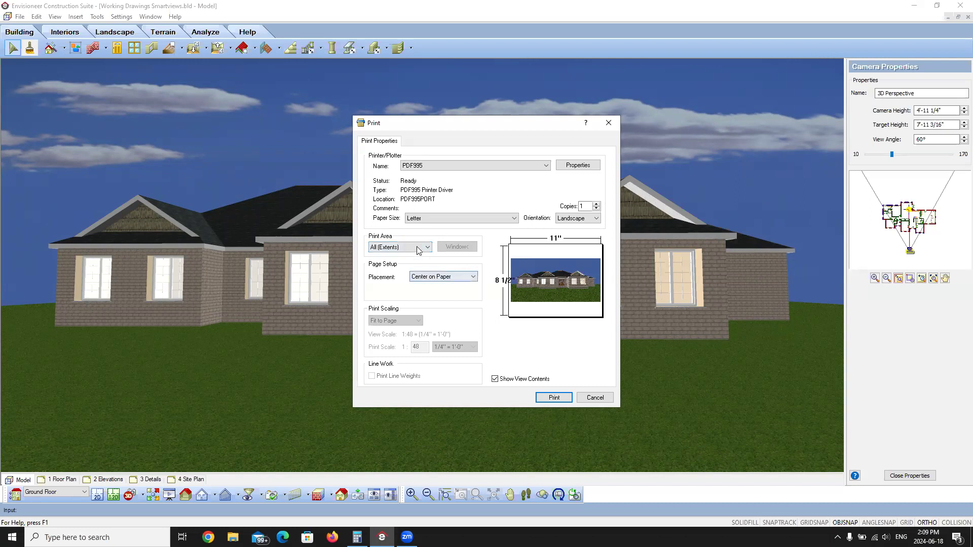
pyautogui.click(417, 248)
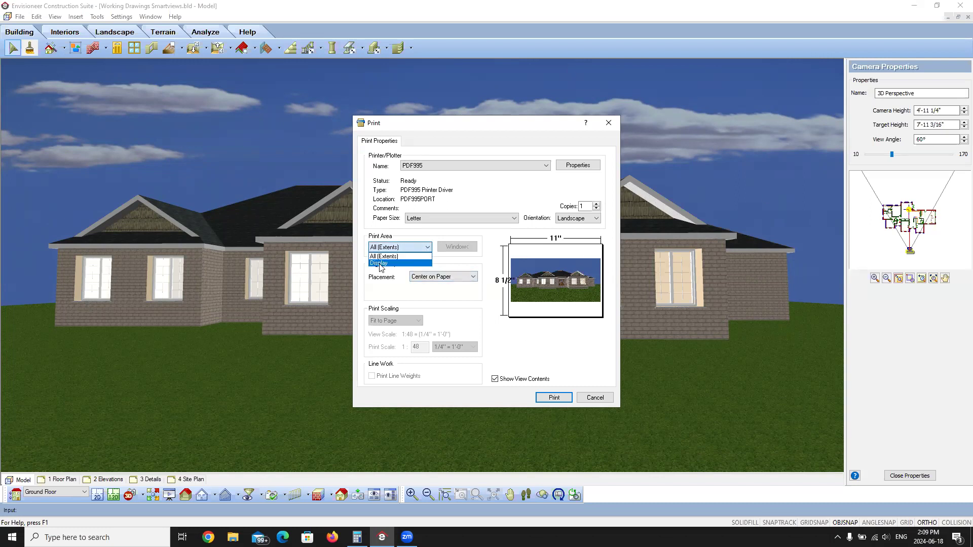
pyautogui.click(379, 264)
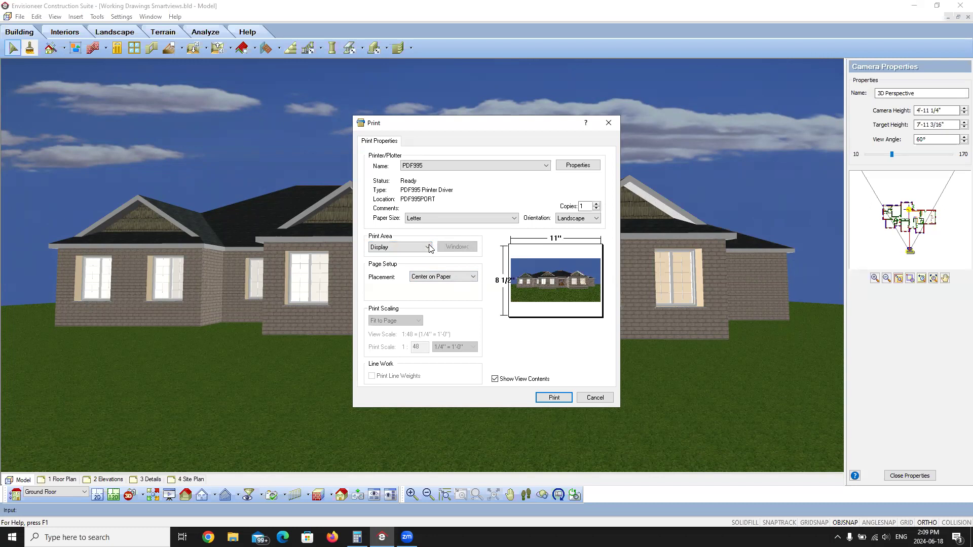
pyautogui.click(428, 249)
pyautogui.click(385, 256)
pyautogui.click(409, 248)
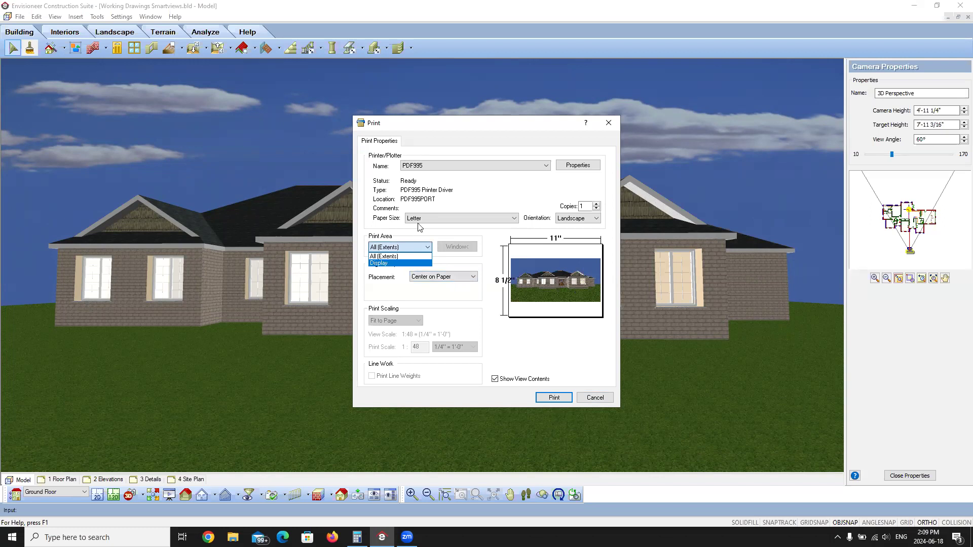
pyautogui.click(601, 399)
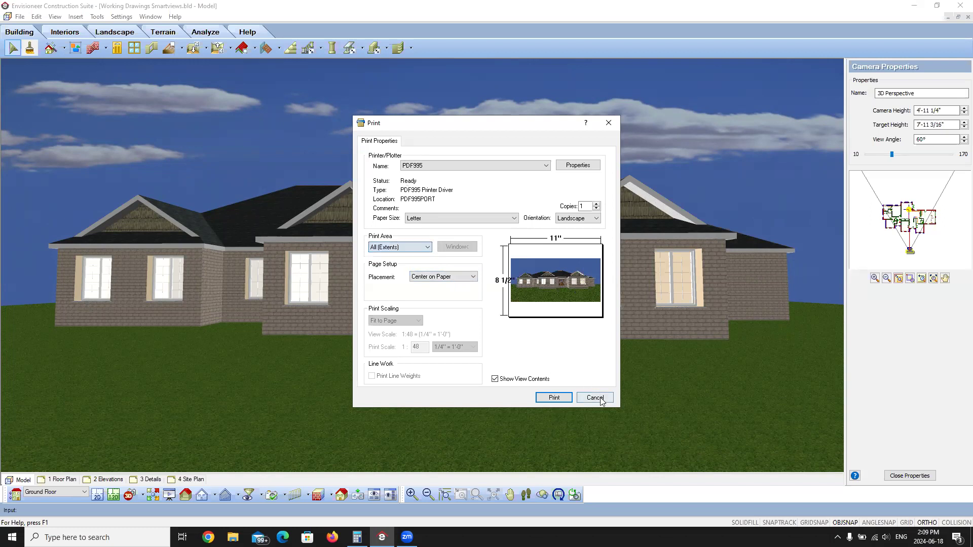
pyautogui.click(601, 400)
# Step: Bring the camera closer to the front entrance and set the print area to Display in a new print setup
pyautogui.click(533, 496)
pyautogui.moveTo(583, 365); pyautogui.dragTo(354, 335)
pyautogui.rightClick(374, 141)
pyautogui.click(401, 146)
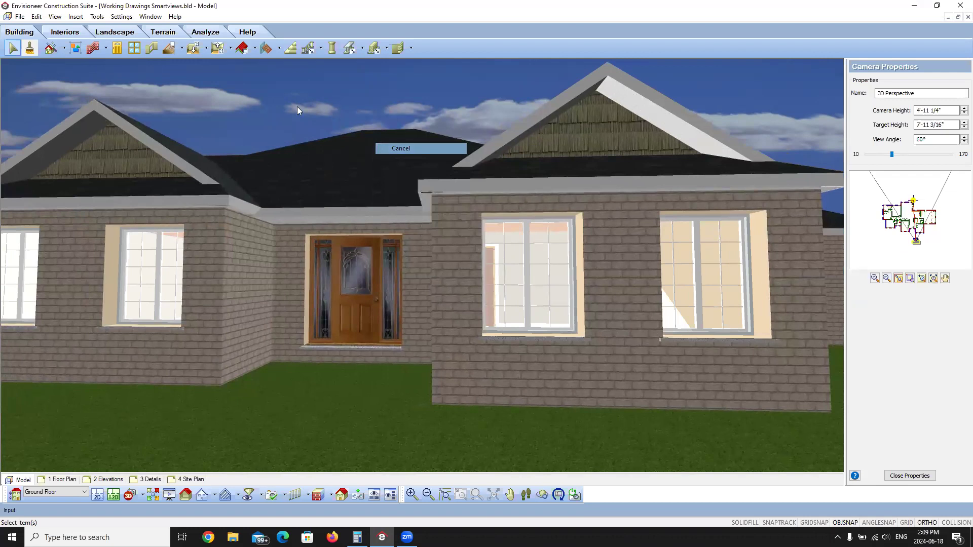
pyautogui.click(19, 17)
pyautogui.click(33, 132)
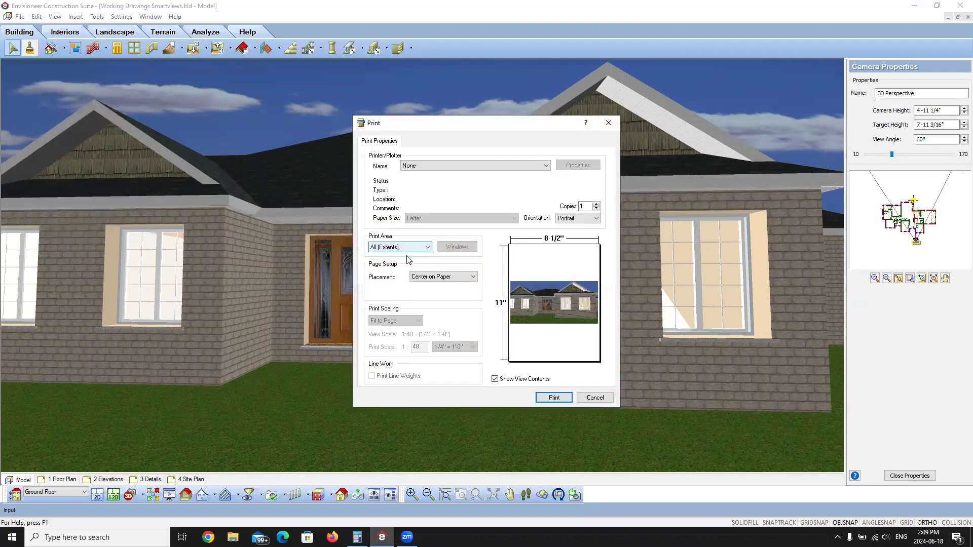
pyautogui.click(427, 247)
pyautogui.click(395, 255)
pyautogui.click(418, 248)
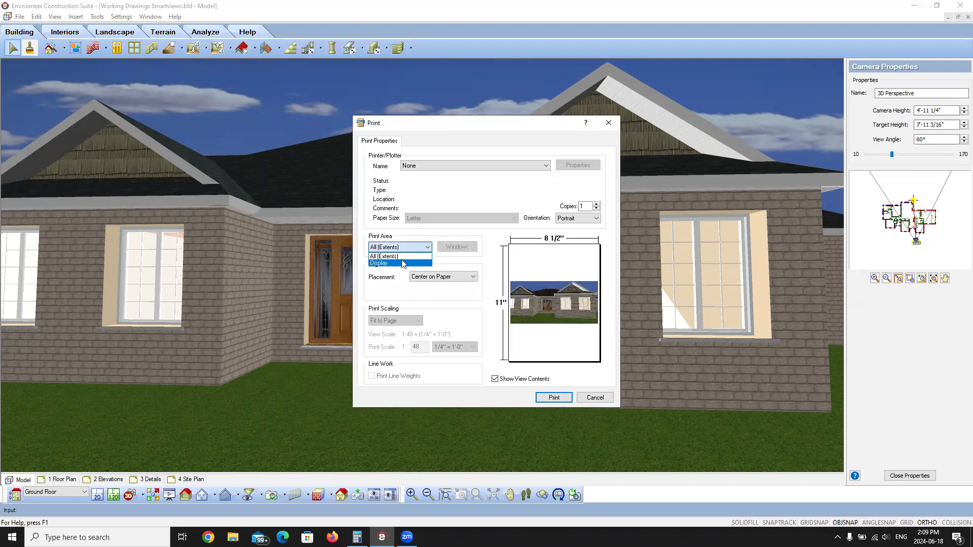
pyautogui.click(403, 263)
# Step: Set the print orientation to Landscape and the placement to Center on Paper, checking both print areas in the preview
pyautogui.click(577, 219)
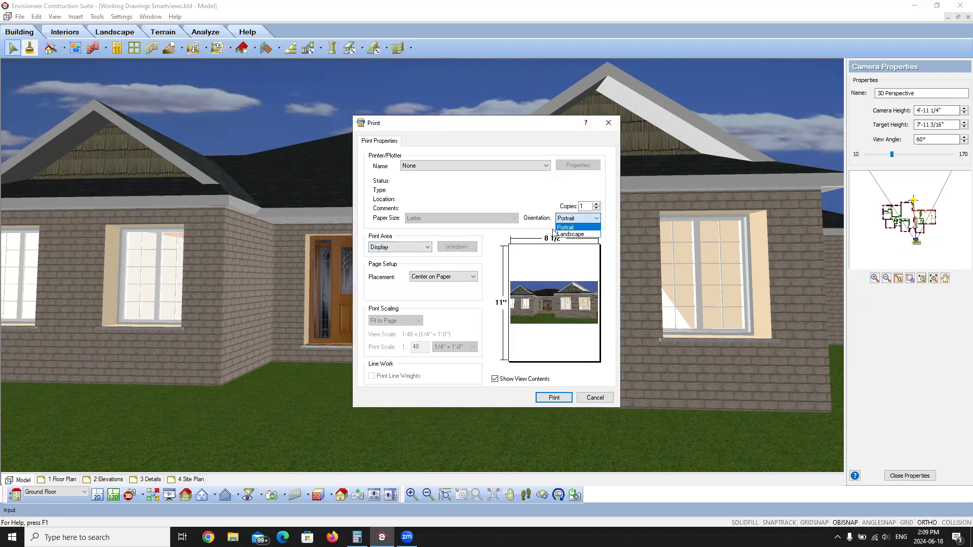
pyautogui.click(568, 234)
pyautogui.click(427, 251)
pyautogui.click(398, 253)
pyautogui.click(432, 248)
pyautogui.click(400, 260)
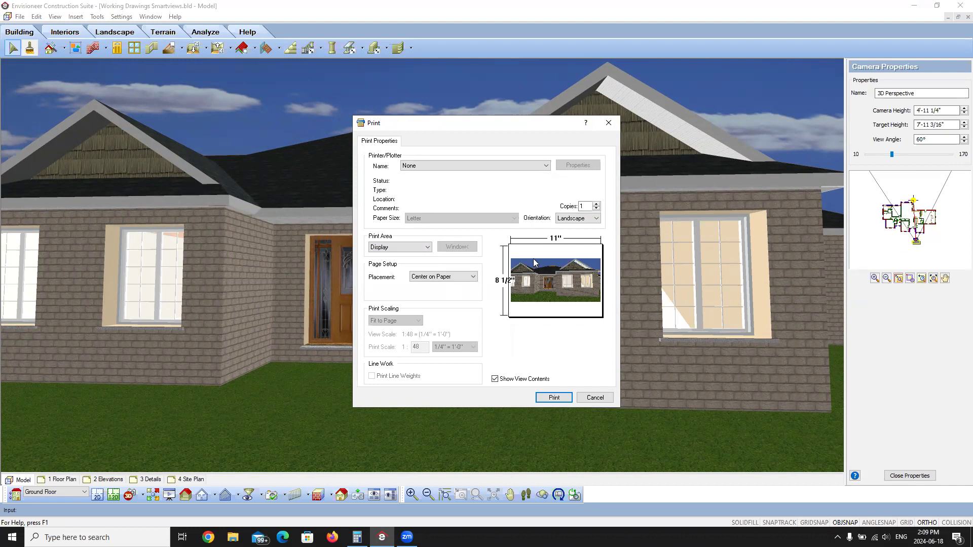
pyautogui.click(471, 277)
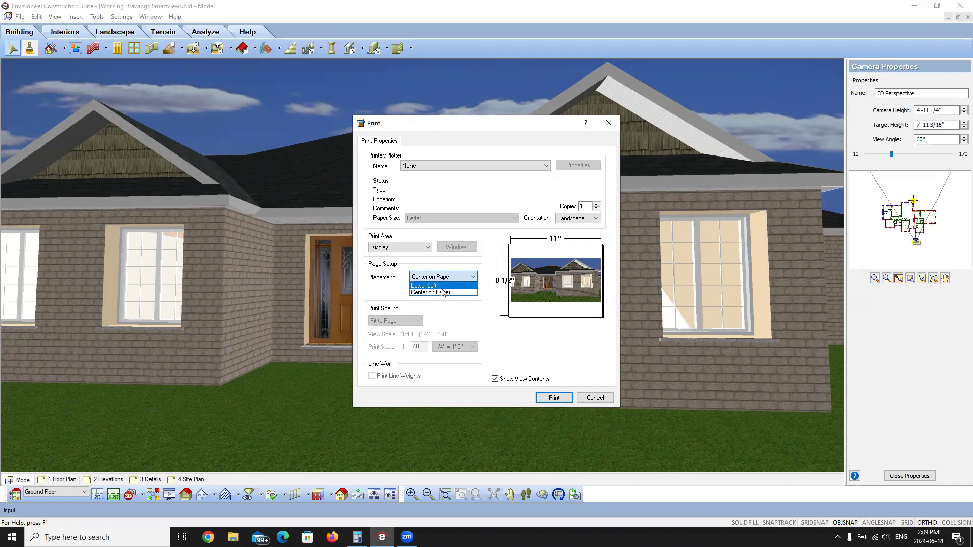
pyautogui.click(442, 292)
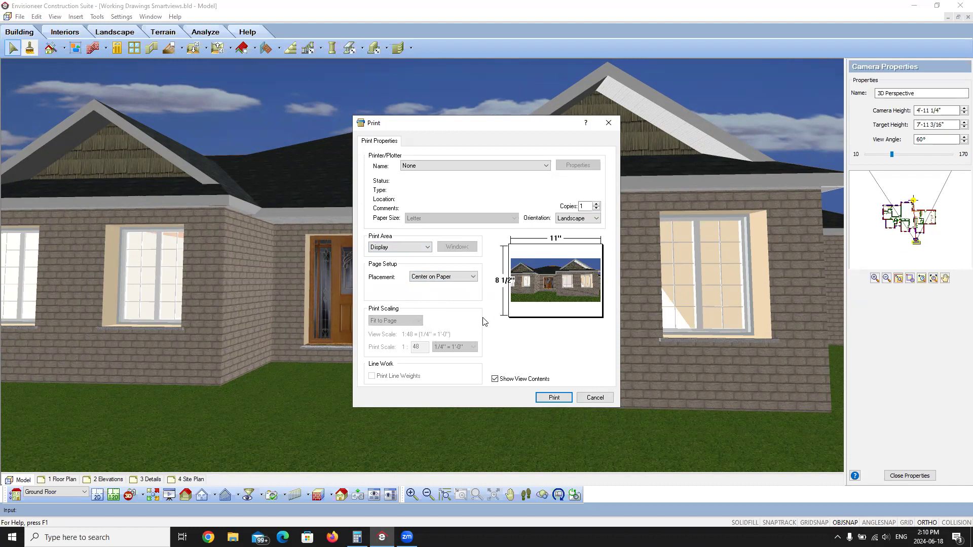
pyautogui.click(594, 398)
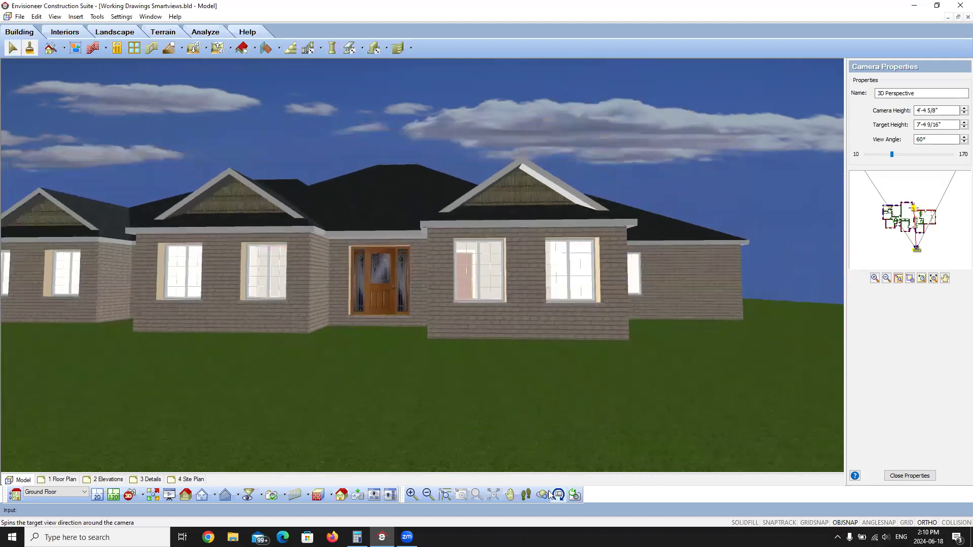
# Step: Reposition the camera so the whole front of the house is framed in the 3D view
pyautogui.click(517, 493)
pyautogui.moveTo(365, 376); pyautogui.dragTo(465, 378)
pyautogui.rightClick(449, 295)
pyautogui.click(464, 300)
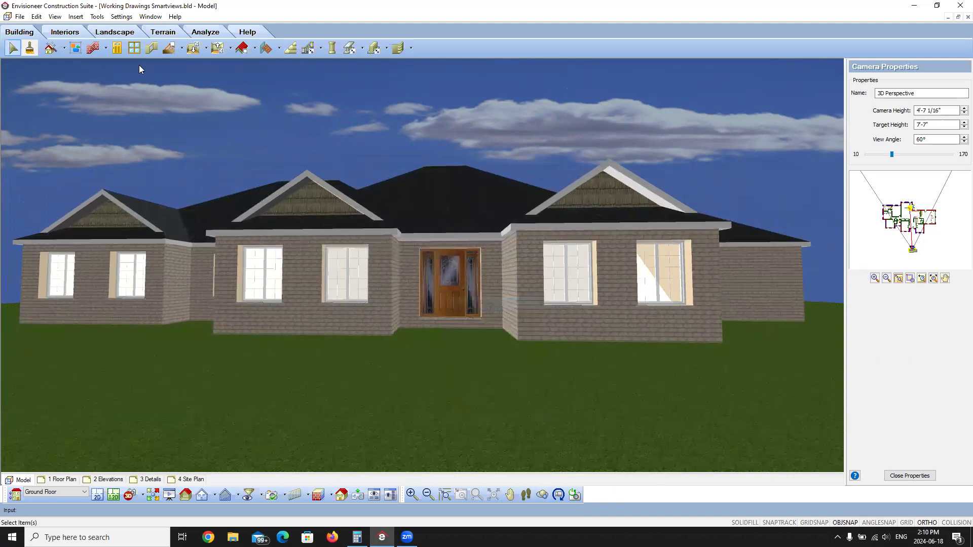
# Step: Set up printing of the reframed view with the PDF995 printer in Landscape orientation
pyautogui.click(20, 16)
pyautogui.click(39, 131)
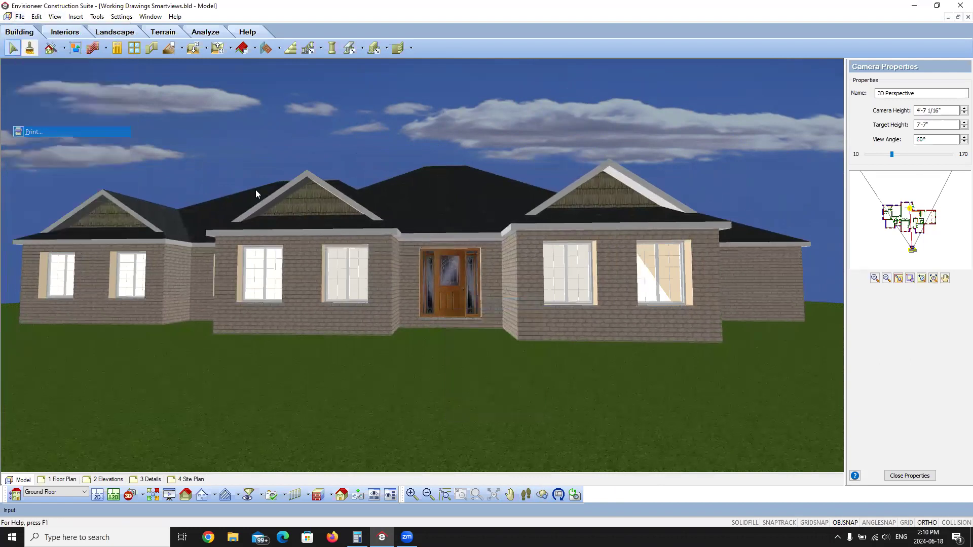
pyautogui.click(540, 165)
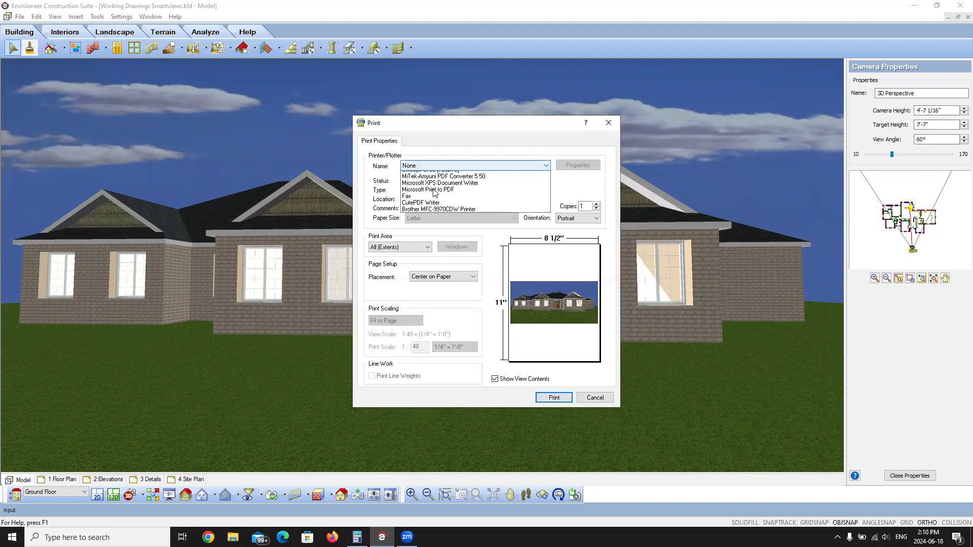
pyautogui.click(416, 196)
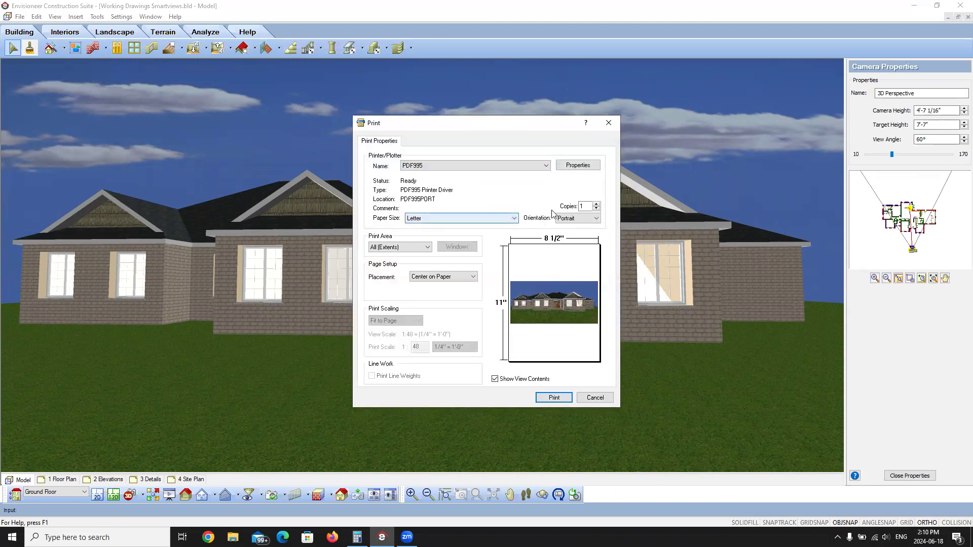
pyautogui.click(572, 219)
pyautogui.click(573, 233)
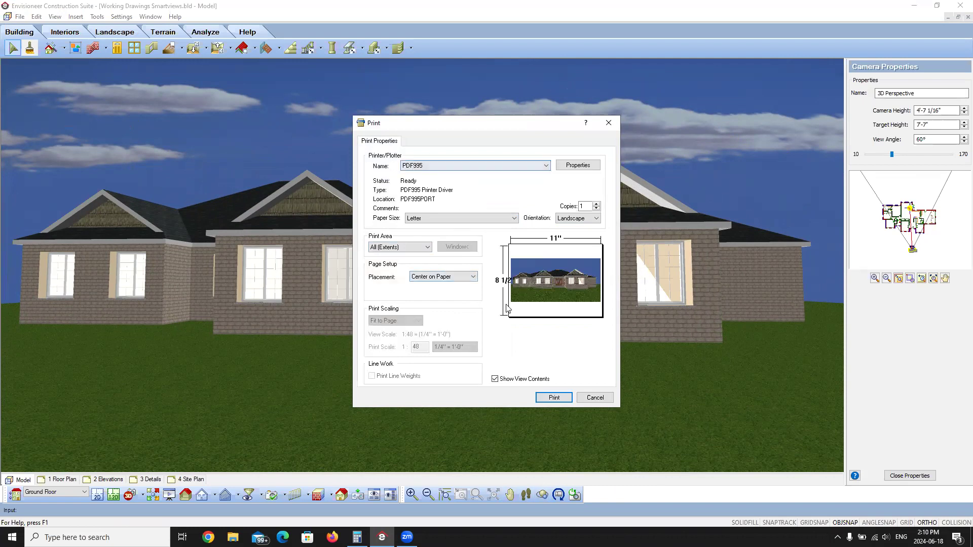
# Step: Print the view and save it to the Desktop as Front-View.pdf
pyautogui.click(554, 398)
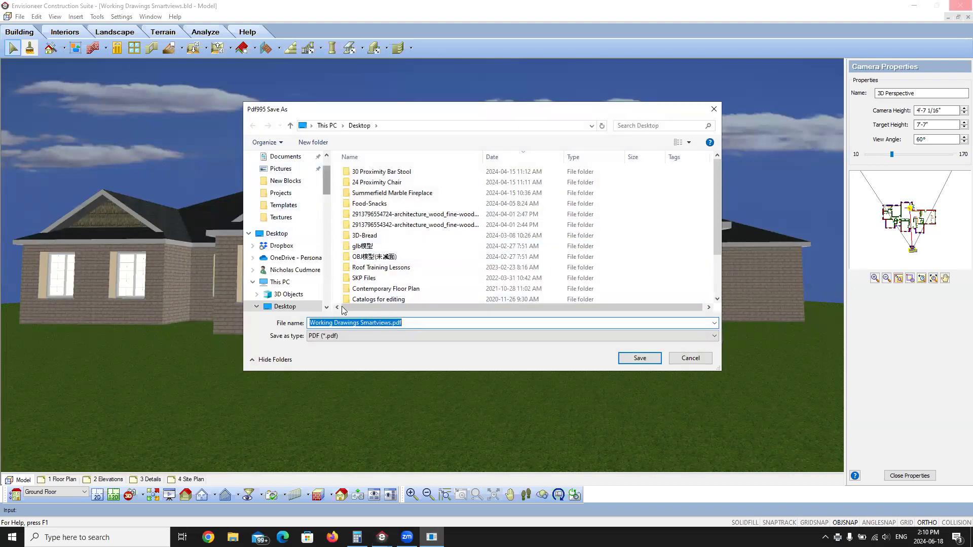
pyautogui.moveTo(391, 323); pyautogui.dragTo(297, 311)
pyautogui.write('Front-Vi')
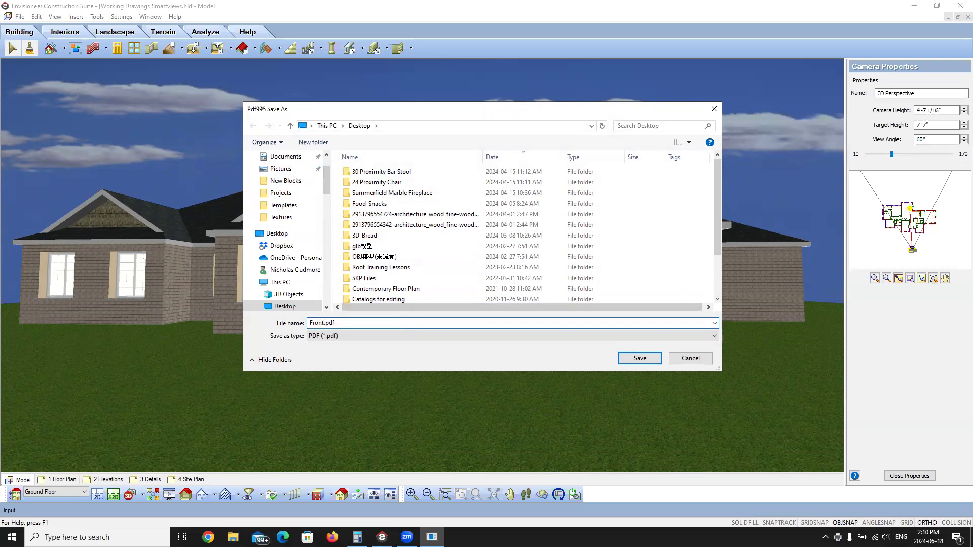
pyautogui.write('ew')
pyautogui.click(636, 361)
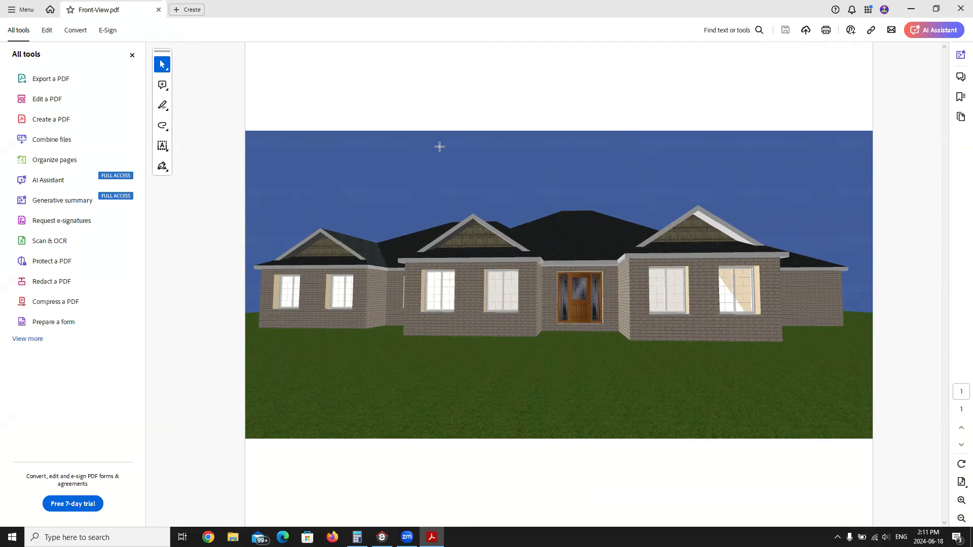
# Step: Close the PDF, open the 3D RealView renderer and move its preview camera until the whole house front is framed
pyautogui.click(960, 8)
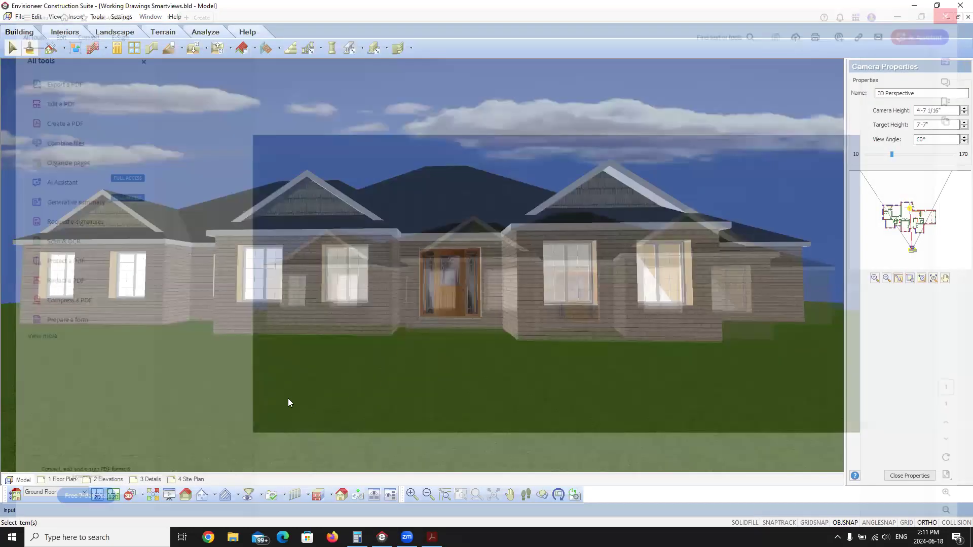
pyautogui.click(54, 17)
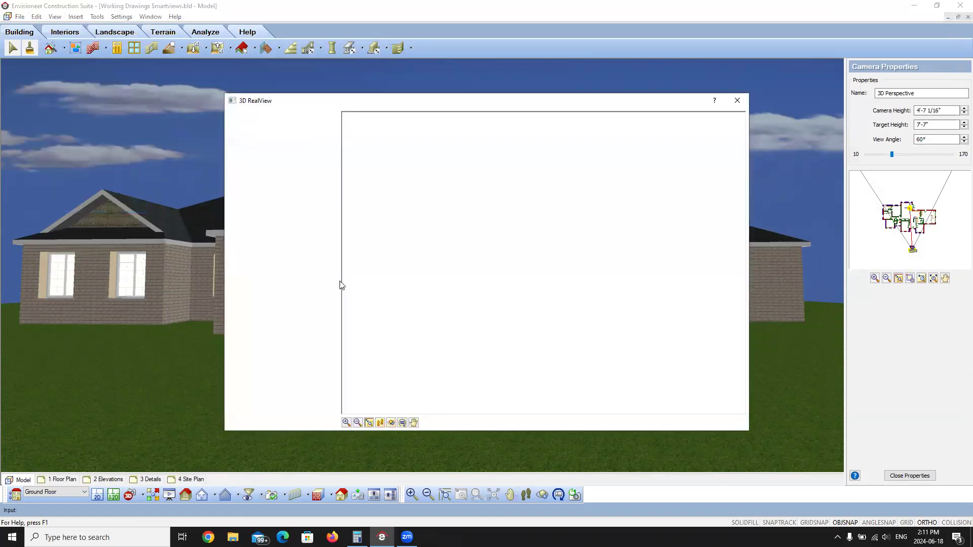
pyautogui.click(380, 422)
pyautogui.moveTo(461, 250); pyautogui.dragTo(450, 349)
pyautogui.rightClick(488, 190)
pyautogui.click(513, 195)
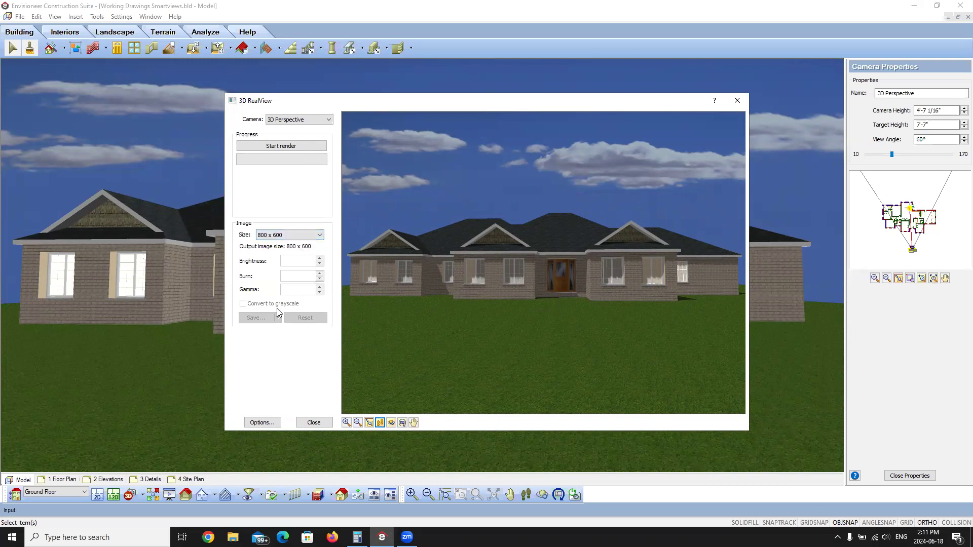
# Step: Set the ray trace anti-aliasing to 5 and render the 3D Perspective view at 800 x 600
pyautogui.click(265, 423)
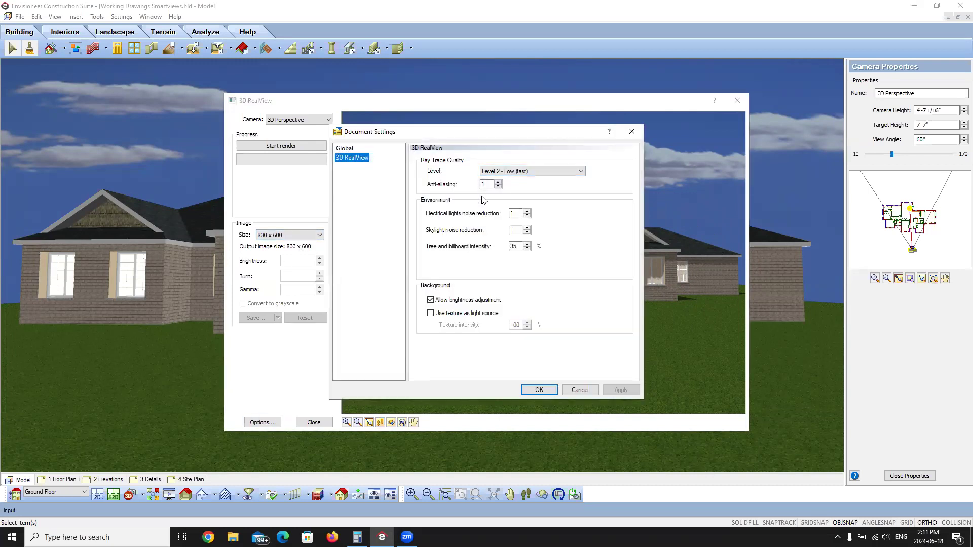
pyautogui.click(498, 182)
pyautogui.click(498, 182)
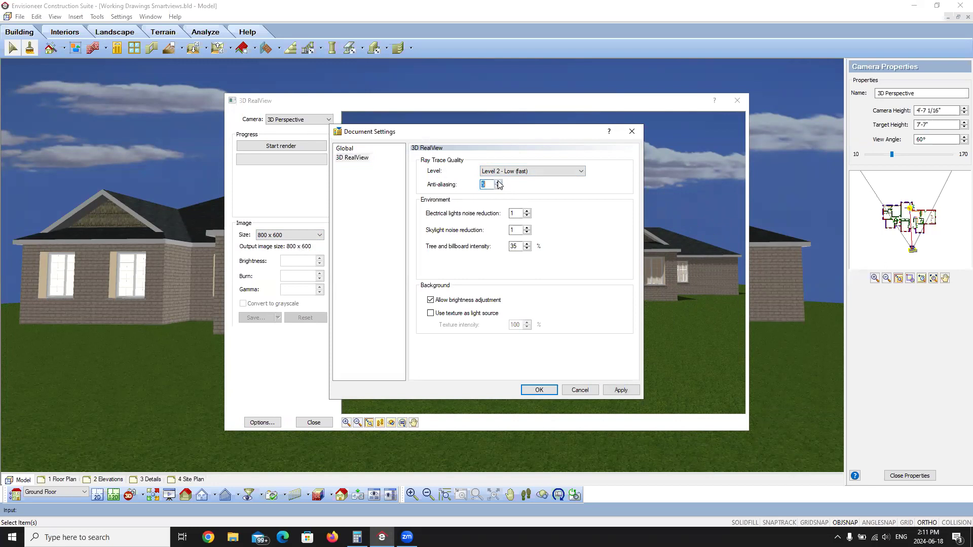
pyautogui.click(626, 393)
pyautogui.click(536, 392)
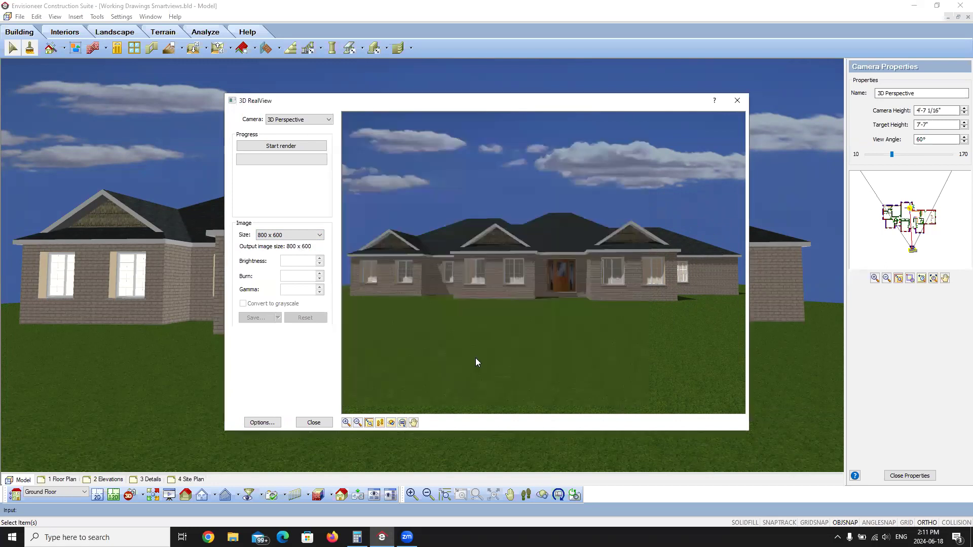
pyautogui.click(286, 147)
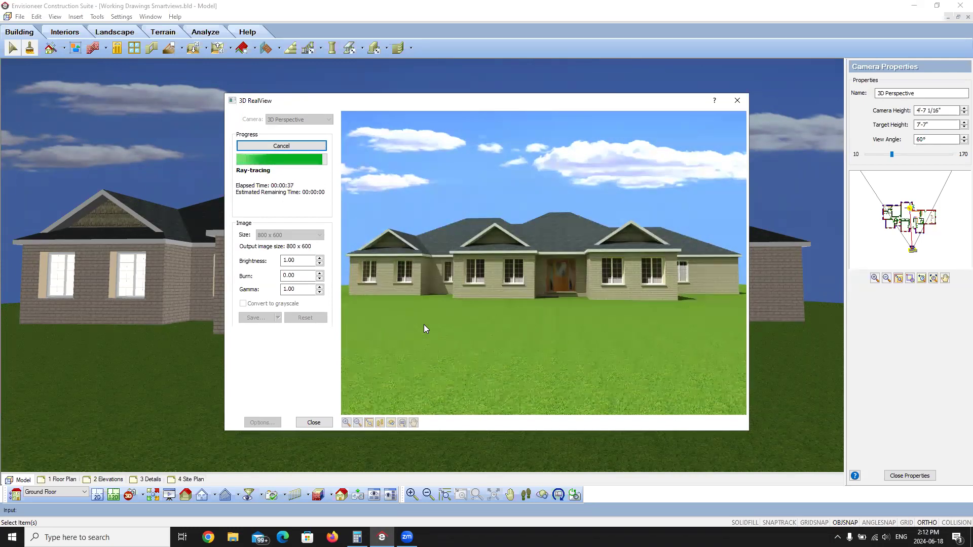
# Step: Start saving the rendered image as a JPEG and choose the Desktop as its folder
pyautogui.click(278, 318)
pyautogui.click(269, 330)
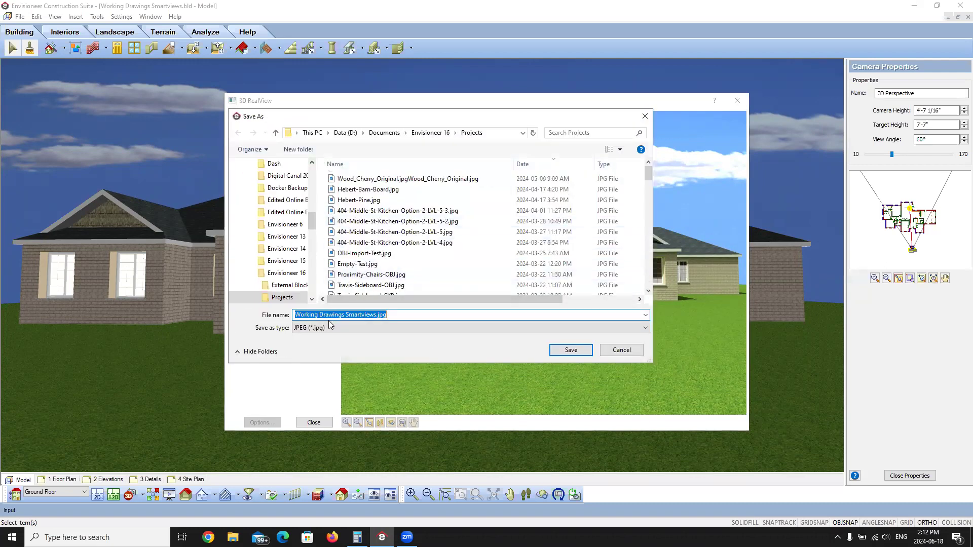
pyautogui.scroll(10, 273, 228)
pyautogui.click(267, 181)
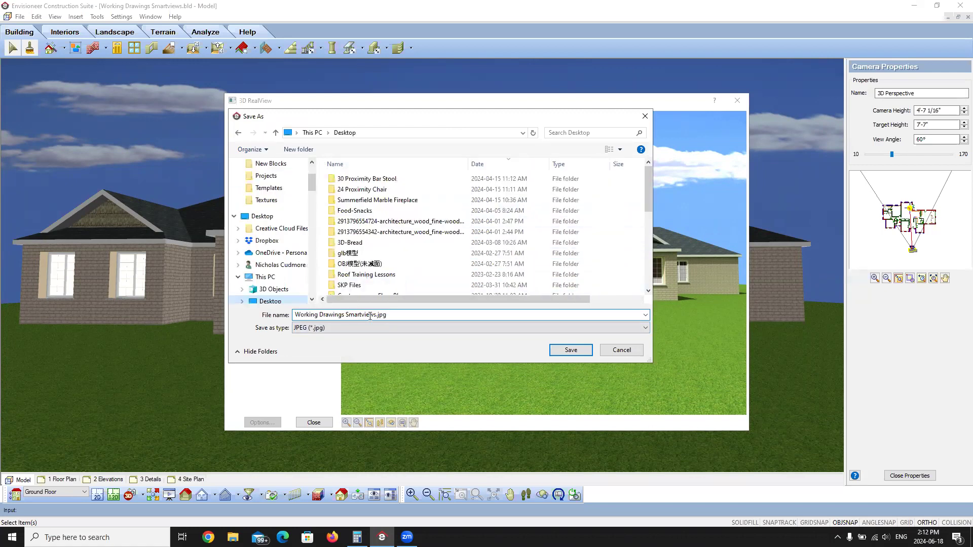
pyautogui.scroll(-2, 364, 272)
pyautogui.scroll(-3, 364, 272)
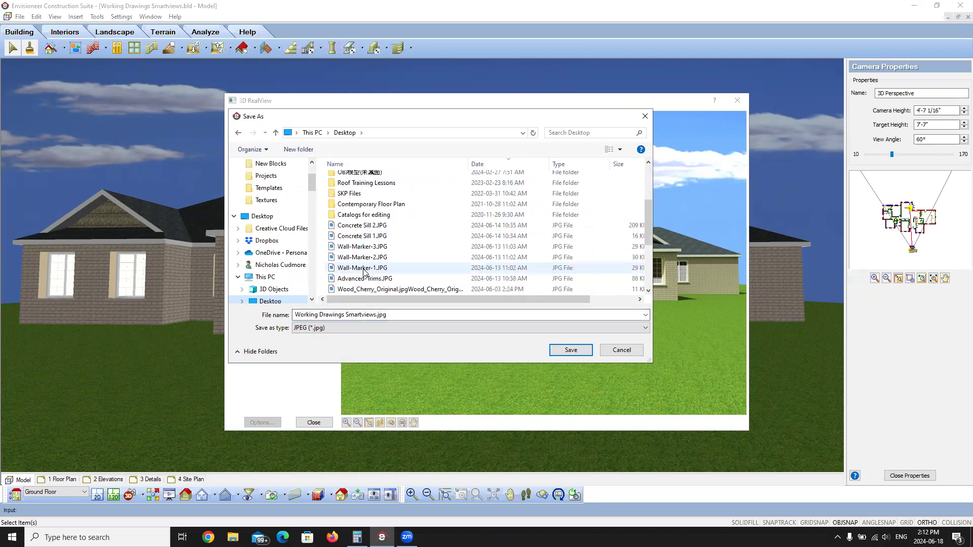
pyautogui.scroll(-2, 399, 250)
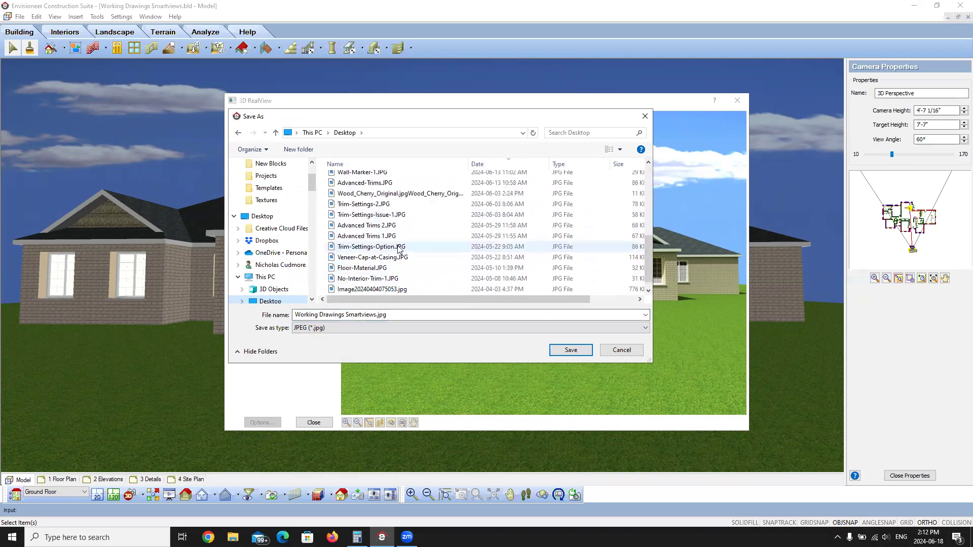
pyautogui.scroll(3, 394, 248)
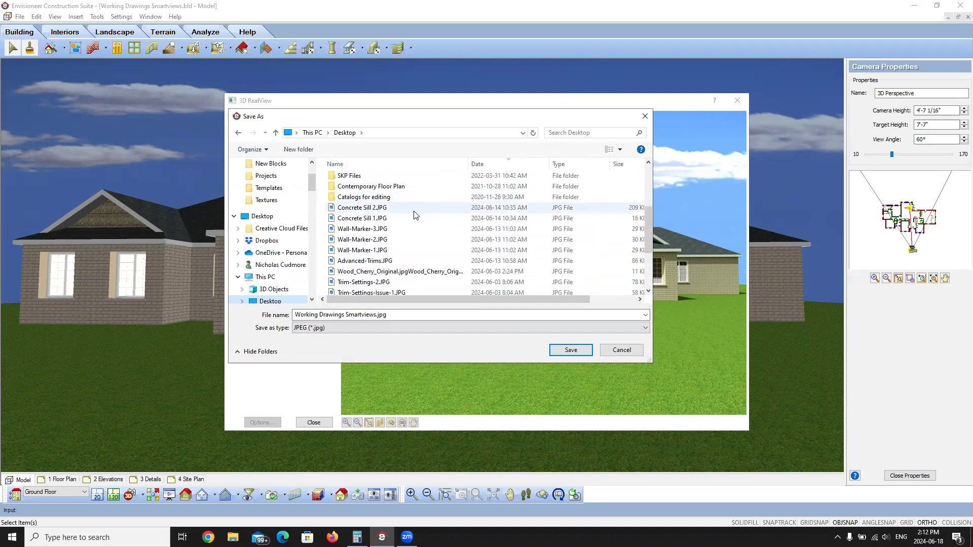
pyautogui.scroll(3, 414, 215)
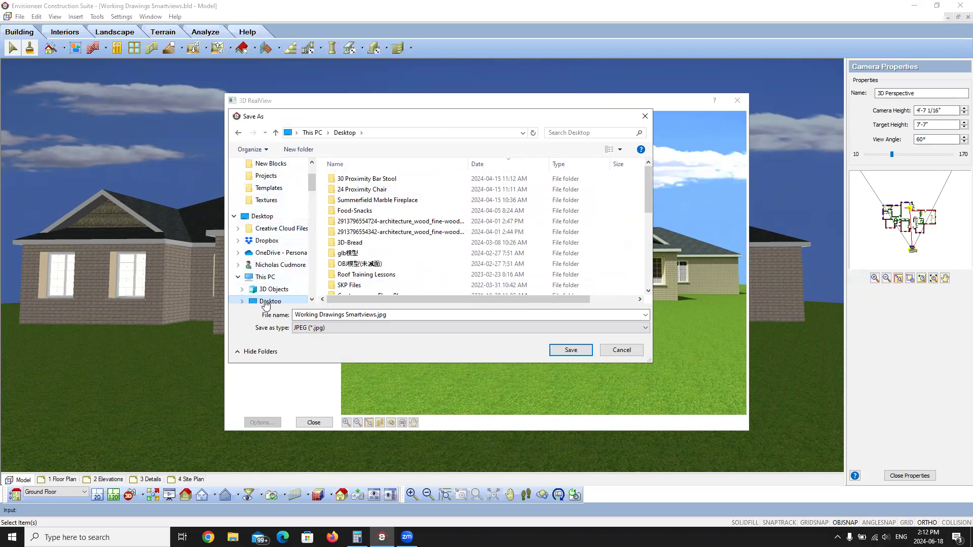
pyautogui.scroll(-8, 390, 223)
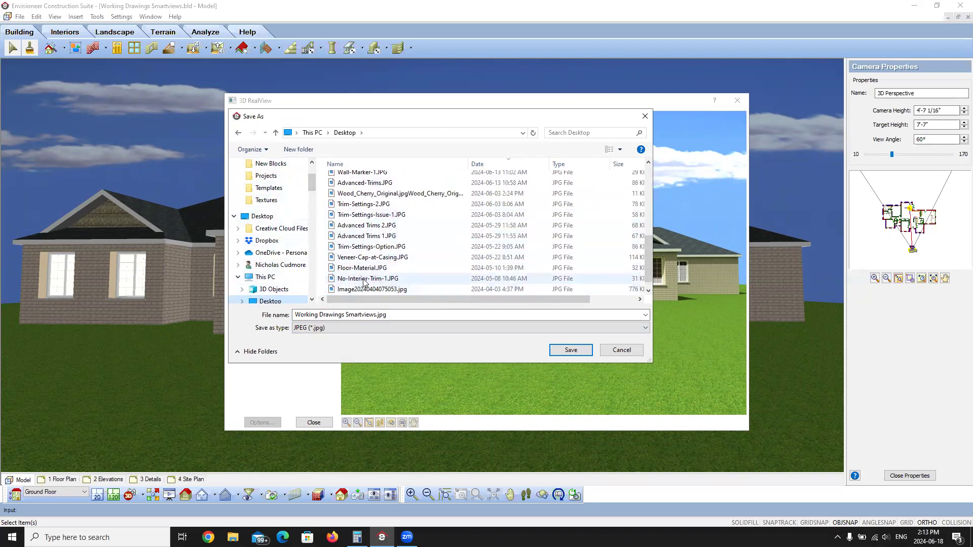
pyautogui.scroll(-1, 364, 282)
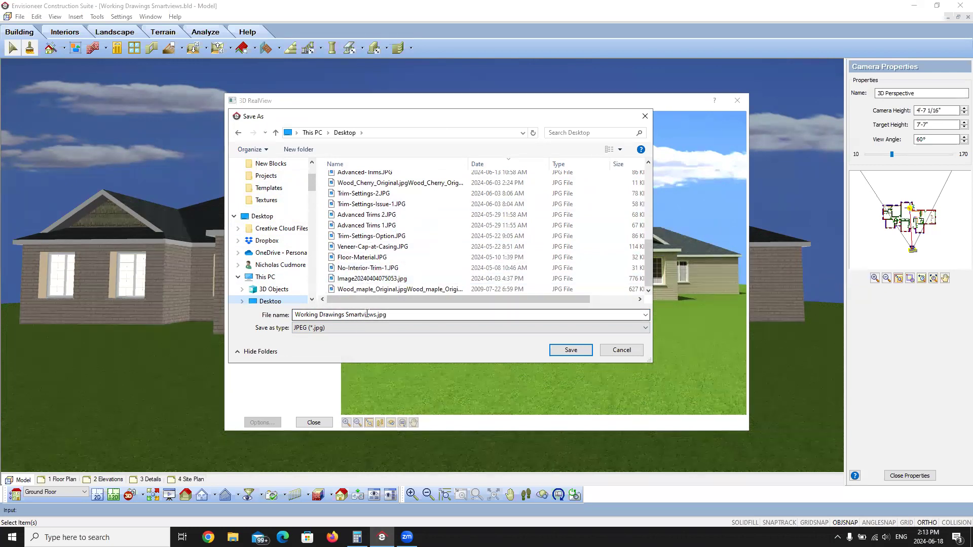
# Step: Save the rendered image under the name front-View-Rendered and close the renderer
pyautogui.click(374, 313)
pyautogui.press('Right')
pyautogui.press('BackSpace')
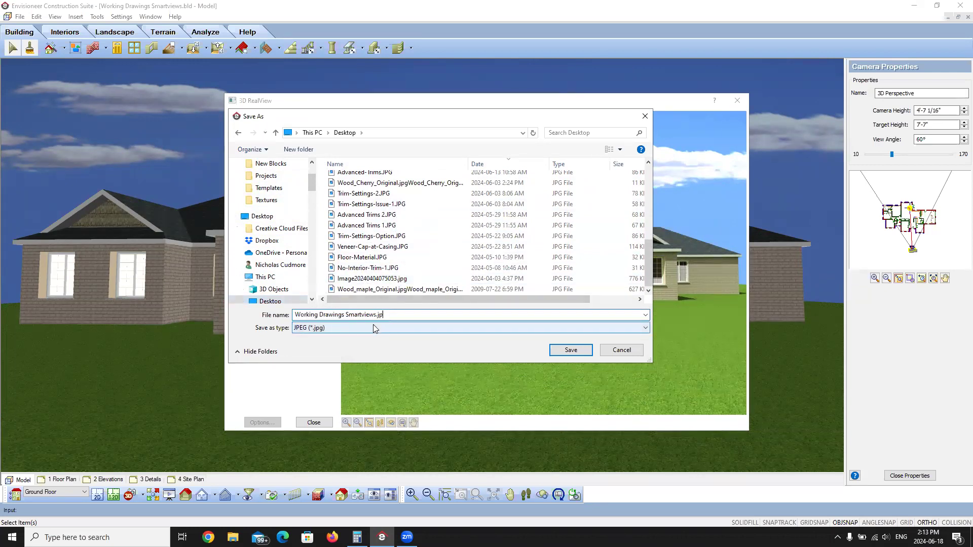
pyautogui.press('BackSpace')
pyautogui.press('BackSpace')
pyautogui.press('BackSpace')
pyautogui.press('BackSpace')
pyautogui.press('BackSpace')
pyautogui.press('BackSpace')
pyautogui.press('BackSpace')
pyautogui.press('BackSpace')
pyautogui.press('BackSpace')
pyautogui.press('BackSpace')
pyautogui.press('BackSpace')
pyautogui.press('BackSpace')
pyautogui.press('BackSpace')
pyautogui.press('BackSpace')
pyautogui.press('BackSpace')
pyautogui.press('BackSpace')
pyautogui.press('BackSpace')
pyautogui.press('BackSpace')
pyautogui.press('BackSpace')
pyautogui.press('BackSpace')
pyautogui.write('fron')
pyautogui.write('t-VBio')
pyautogui.press('BackSpace')
pyautogui.press('BackSpace')
pyautogui.press('BackSpace')
pyautogui.write('iew')
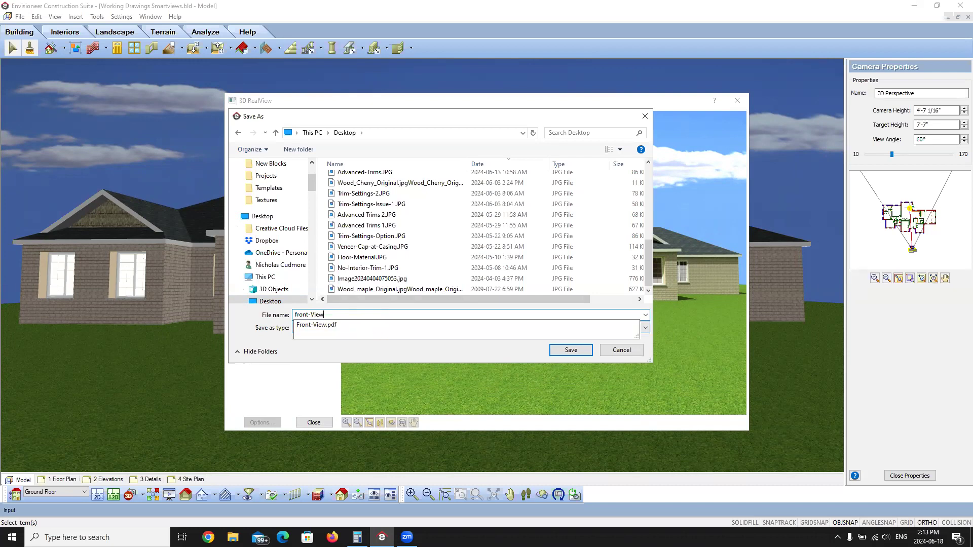
pyautogui.write('-Rendered')
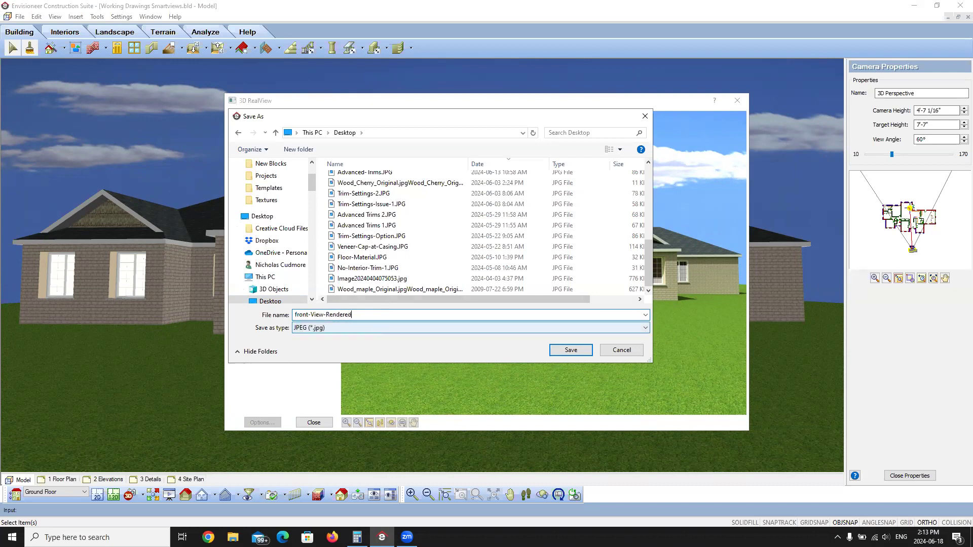
pyautogui.click(572, 349)
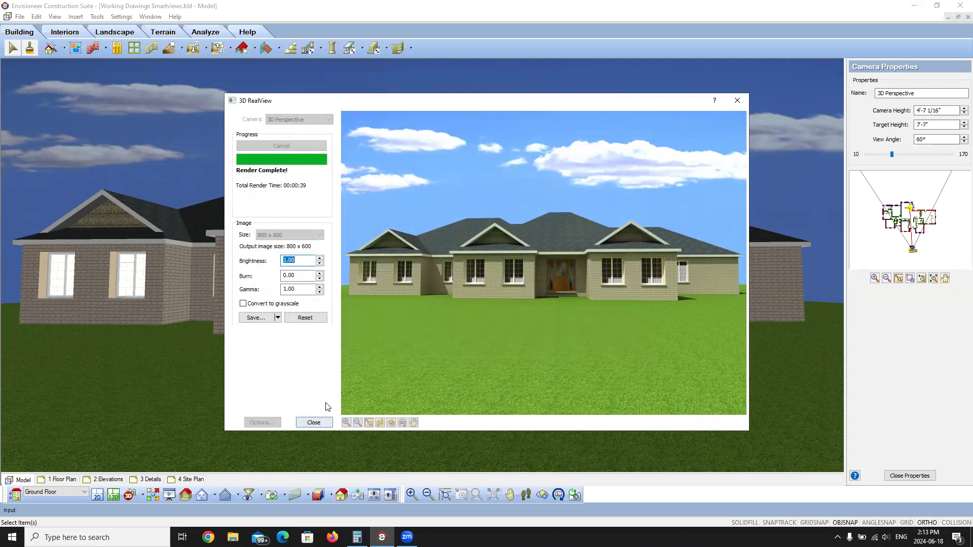
pyautogui.click(313, 423)
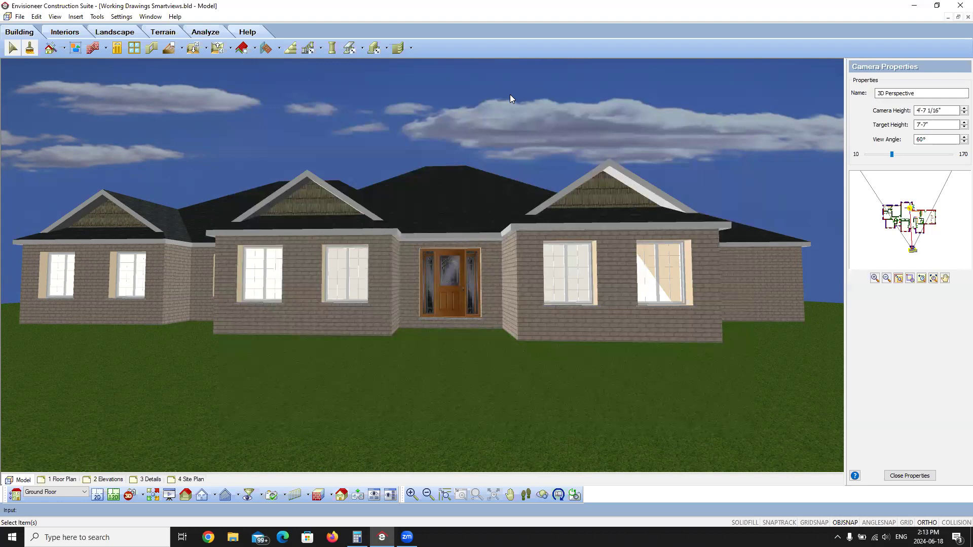
# Step: Check the print settings in the Model view's properties and leave without changing them
pyautogui.click(55, 17)
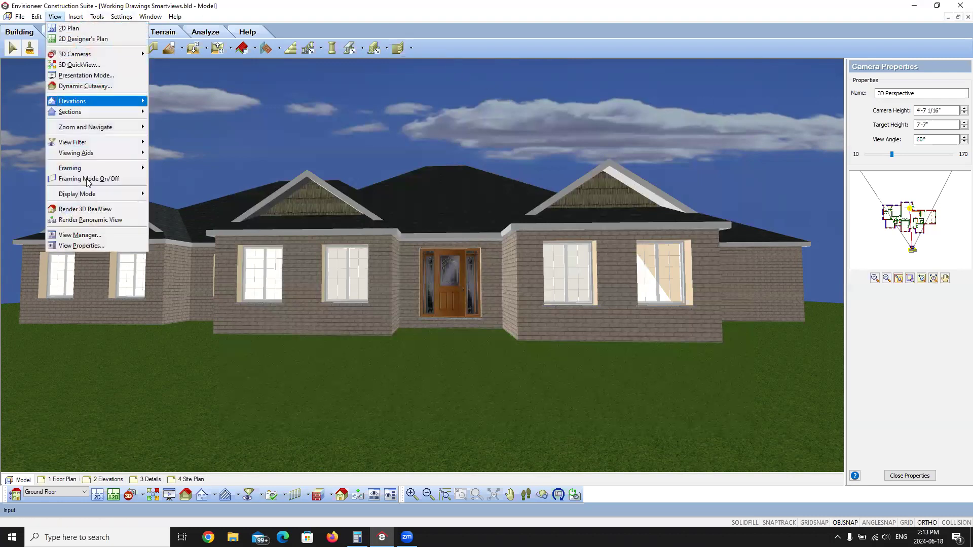
pyautogui.click(93, 245)
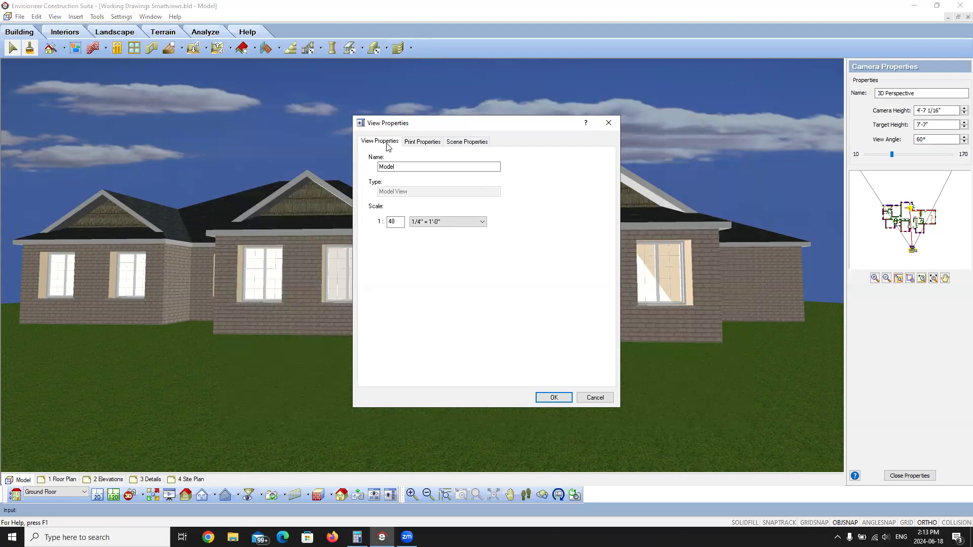
pyautogui.click(422, 142)
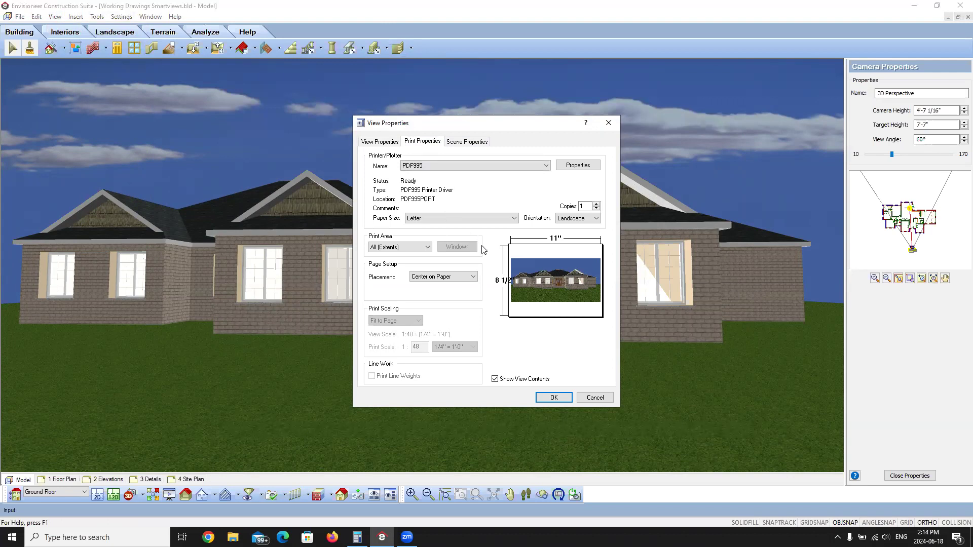
pyautogui.click(598, 396)
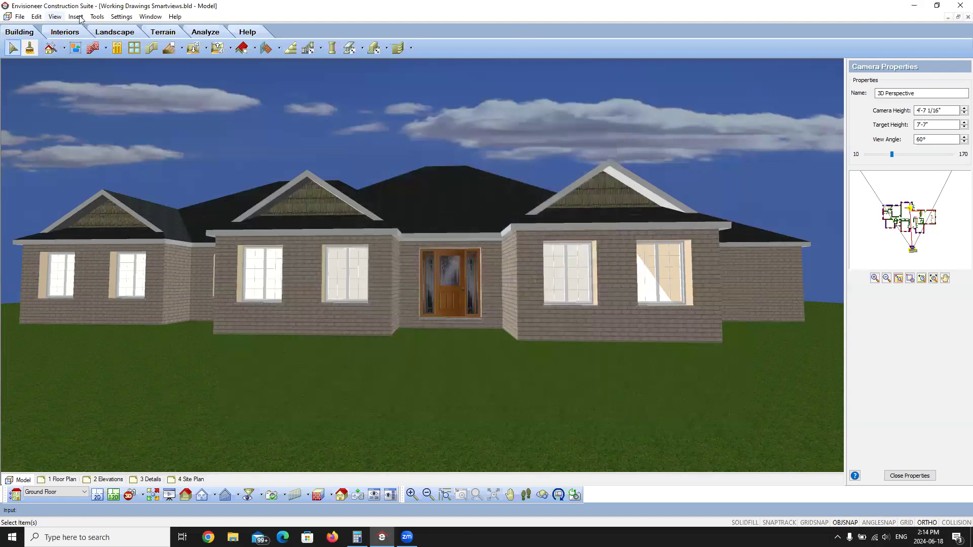
# Step: Review the print settings of the Model and 1 Floor Plan views in the View Manager
pyautogui.click(55, 16)
pyautogui.click(65, 237)
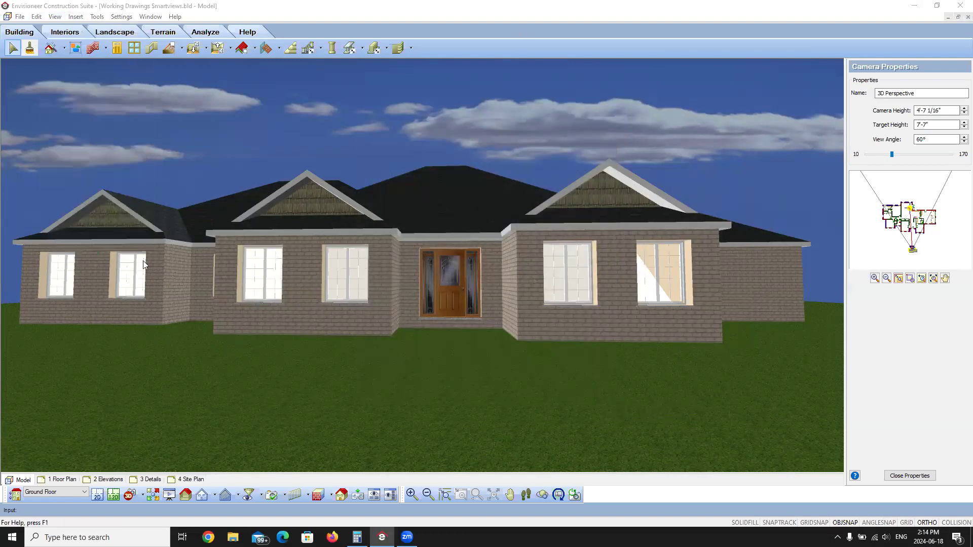
pyautogui.click(522, 289)
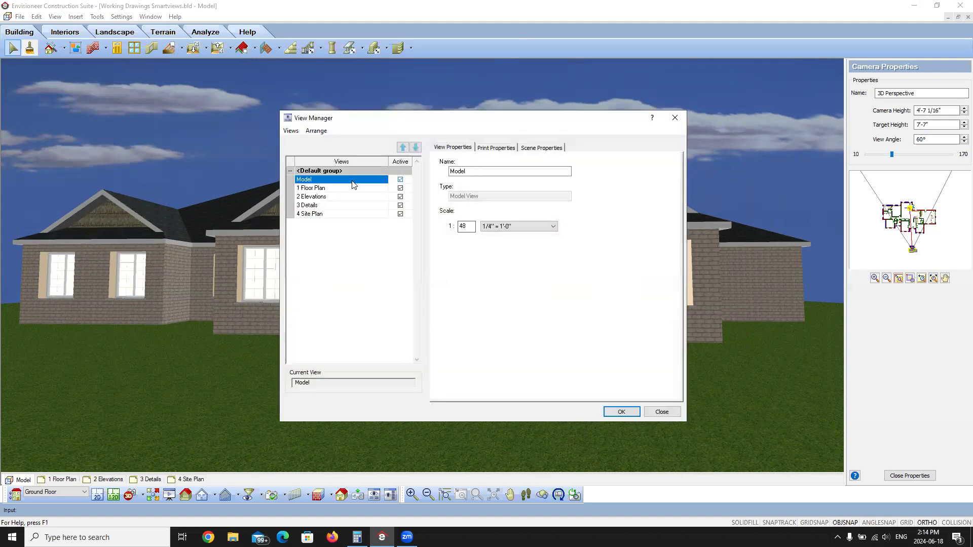
pyautogui.click(378, 187)
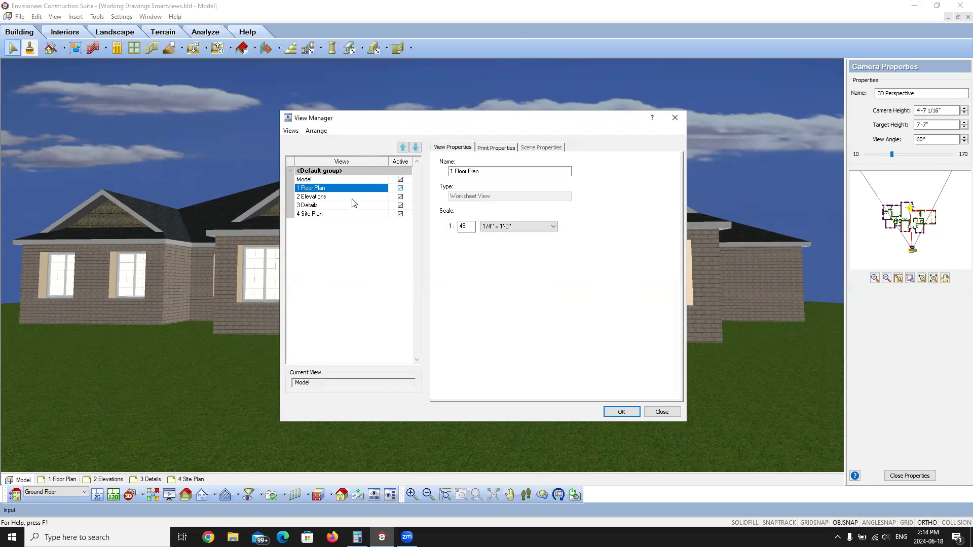
pyautogui.click(325, 180)
pyautogui.click(496, 148)
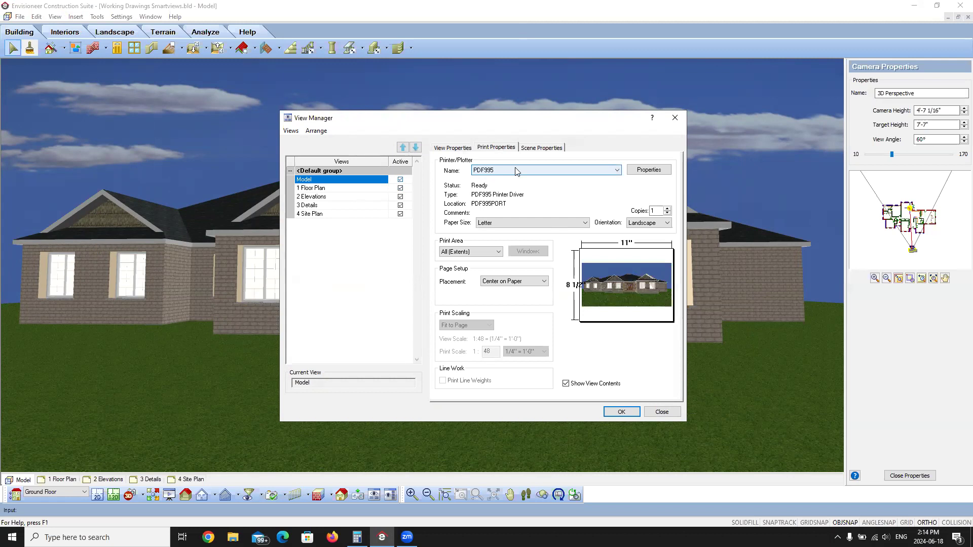
pyautogui.click(357, 192)
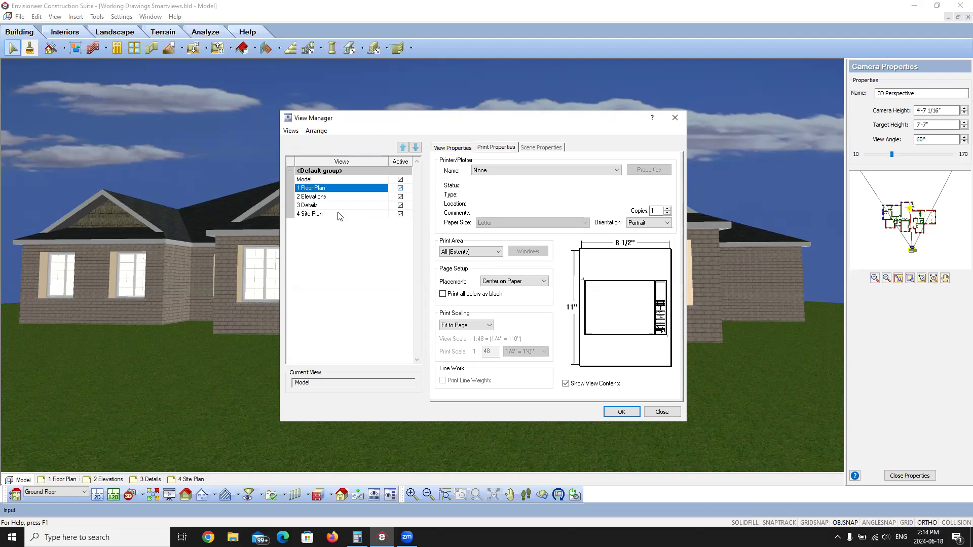
pyautogui.click(662, 411)
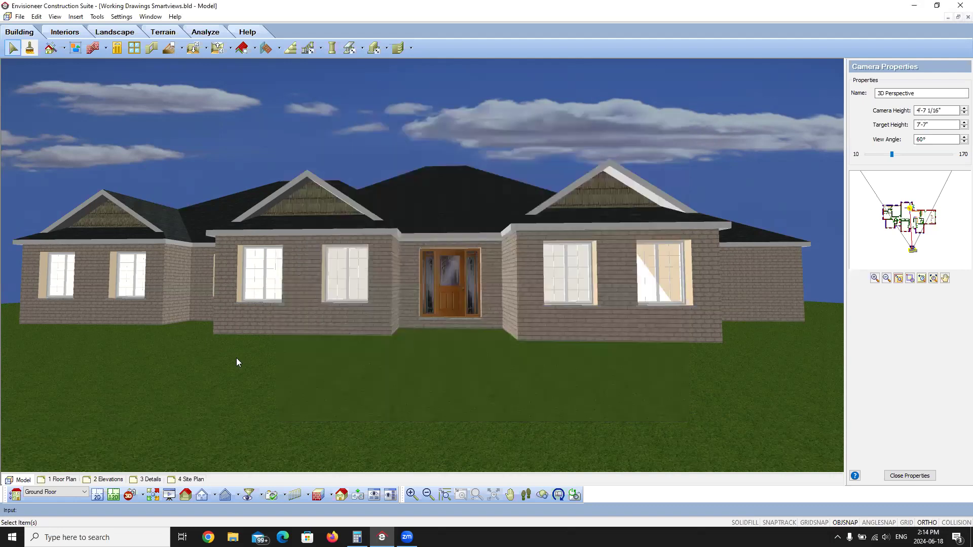
# Step: On the 1 Floor Plan sheet, start inserting the Ground Floor 2D plan view and hide the terrain with its view filter
pyautogui.click(62, 480)
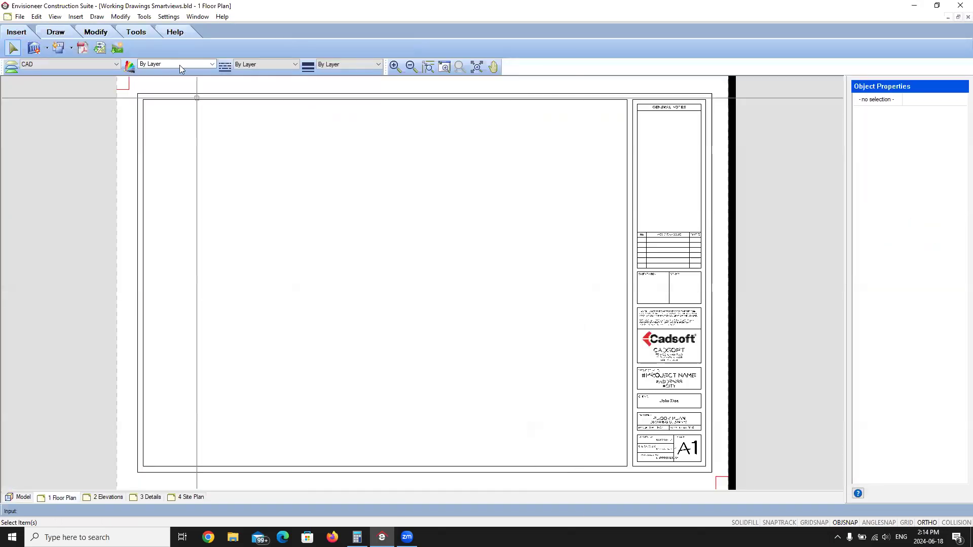
pyautogui.click(46, 49)
pyautogui.click(68, 67)
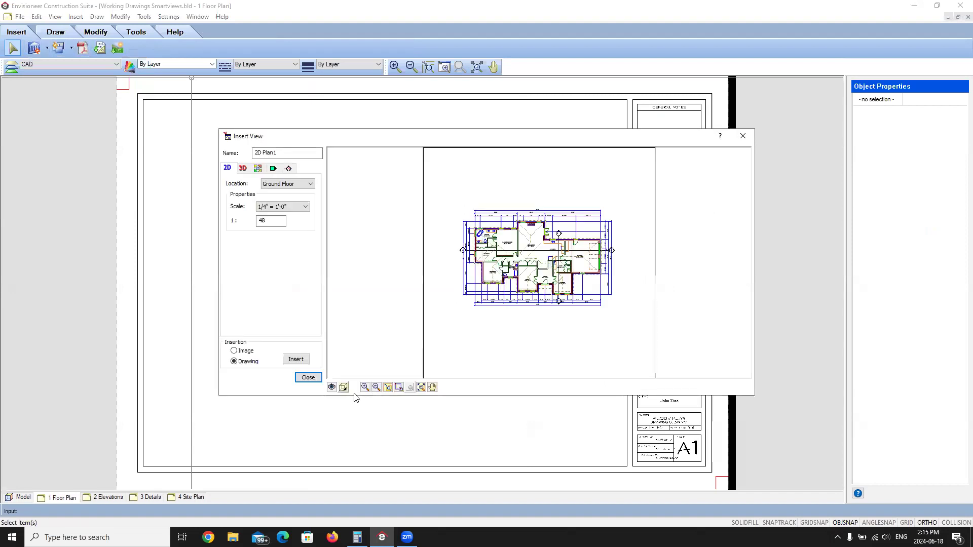
pyautogui.click(331, 387)
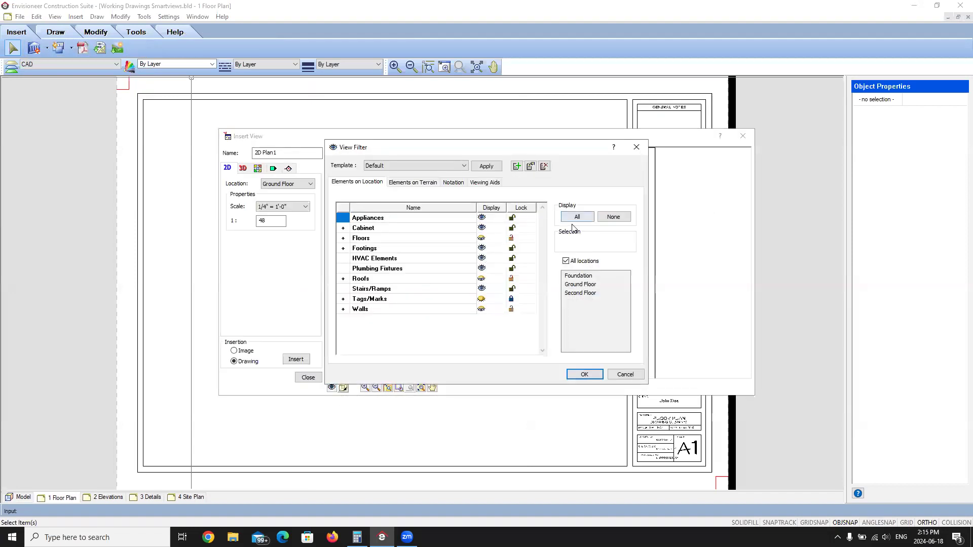
pyautogui.click(427, 183)
pyautogui.click(481, 217)
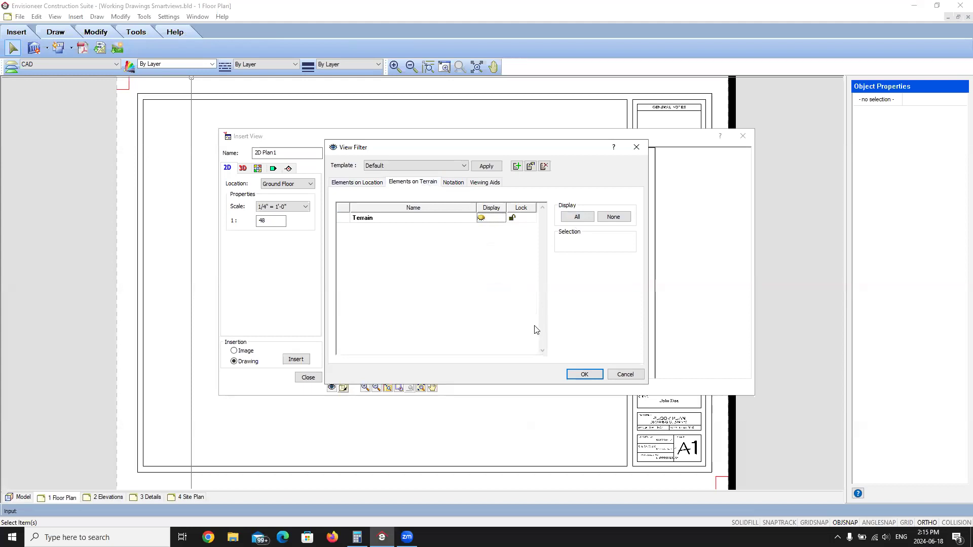
pyautogui.click(578, 374)
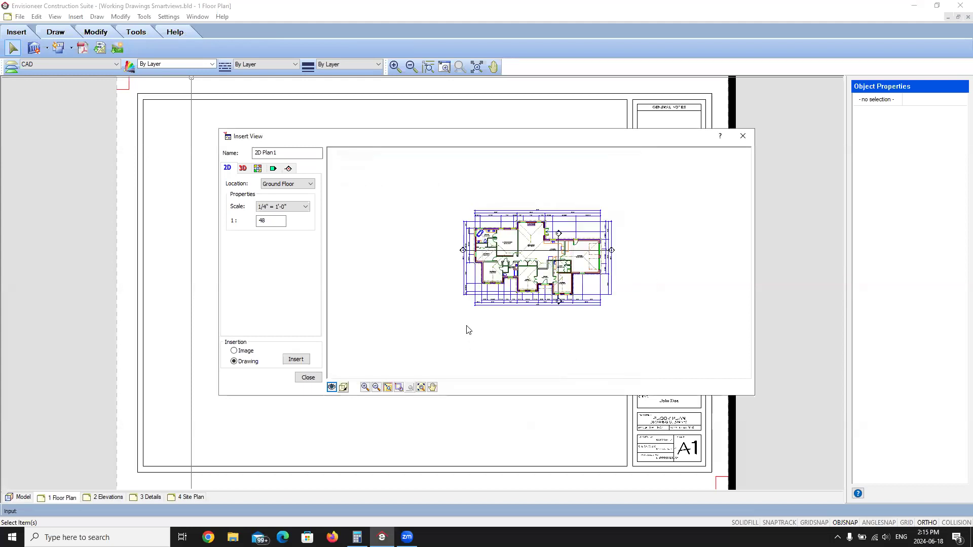
# Step: Insert the Ground Floor 2D plan as a drawing at 1/4" = 1'-0" in the 1 Floor Plan sheet's drawing area
pyautogui.scroll(1, 571, 242)
pyautogui.scroll(3, 571, 242)
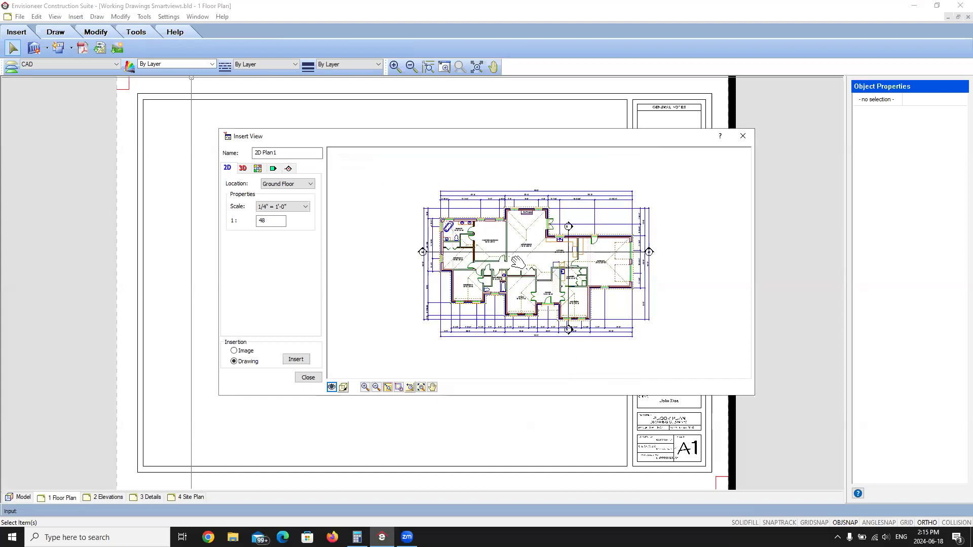
pyautogui.click(296, 359)
pyautogui.click(387, 281)
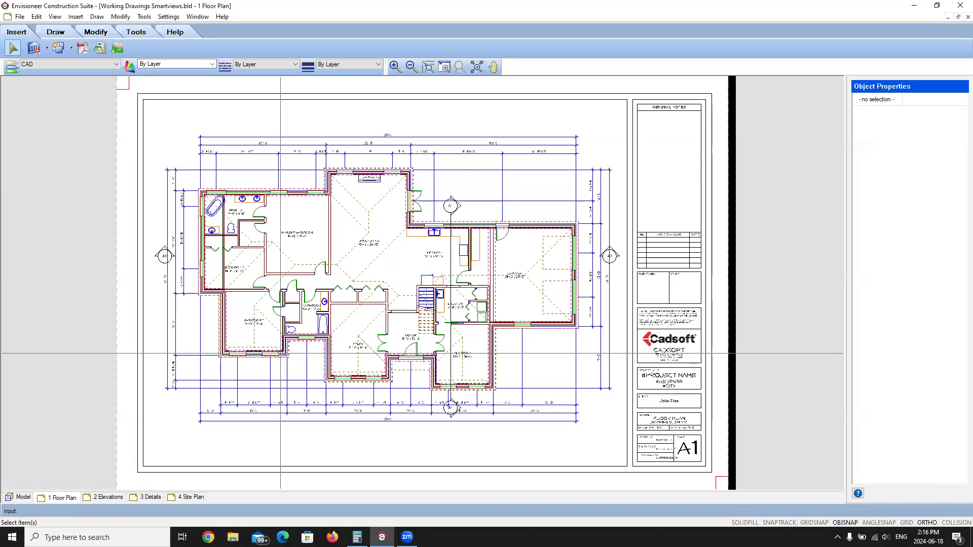
# Step: Set up printing of the 1 Floor Plan sheet with CutePDF Writer, ARCH D paper and Landscape orientation
pyautogui.click(19, 16)
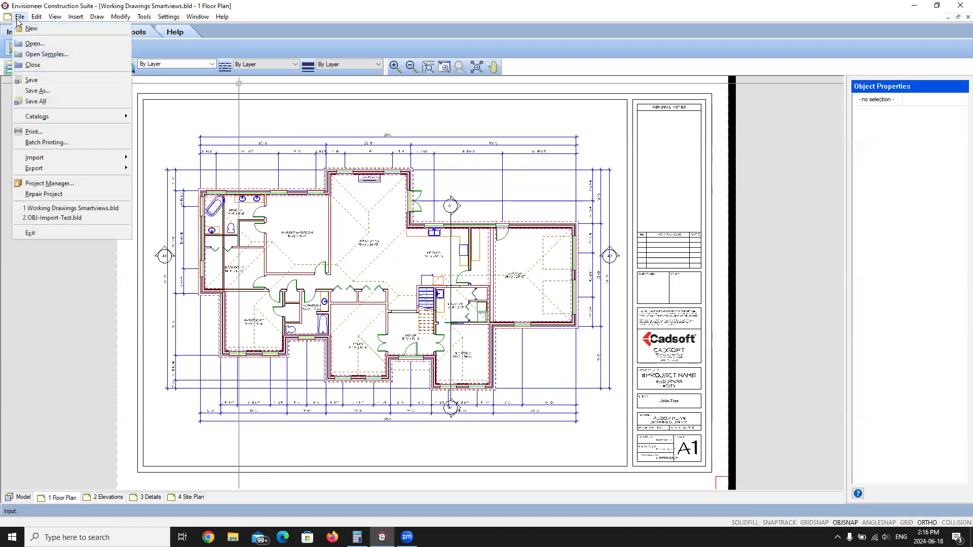
pyautogui.click(34, 131)
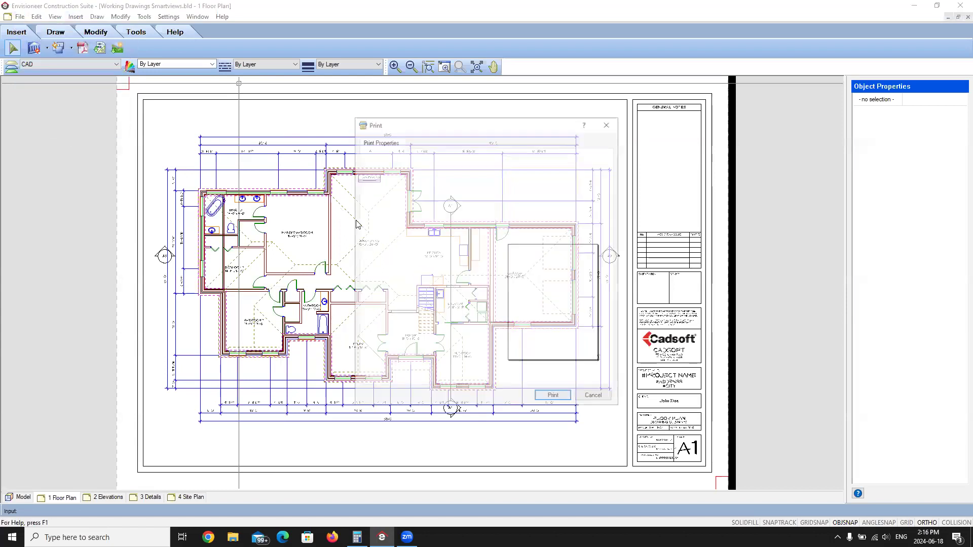
pyautogui.click(545, 167)
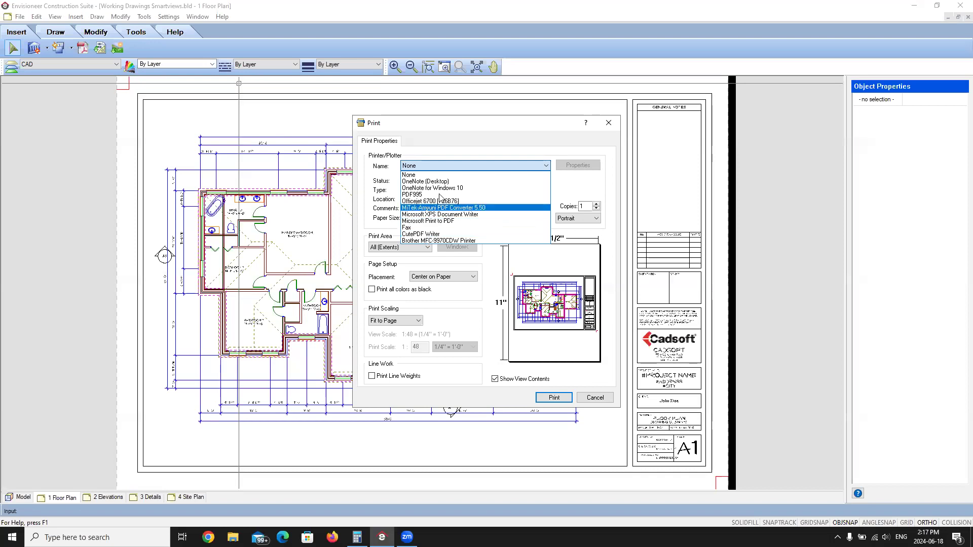
pyautogui.click(469, 120)
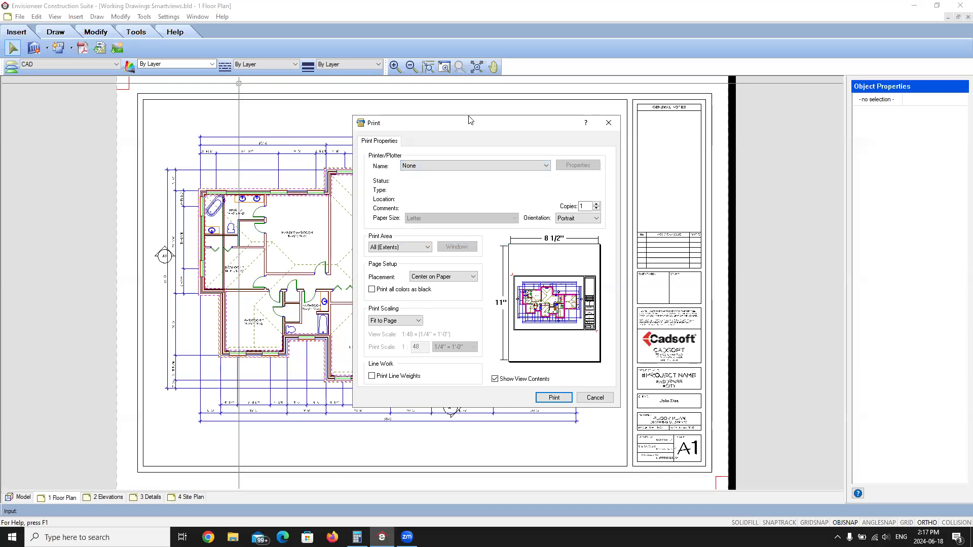
pyautogui.click(543, 165)
pyautogui.click(417, 236)
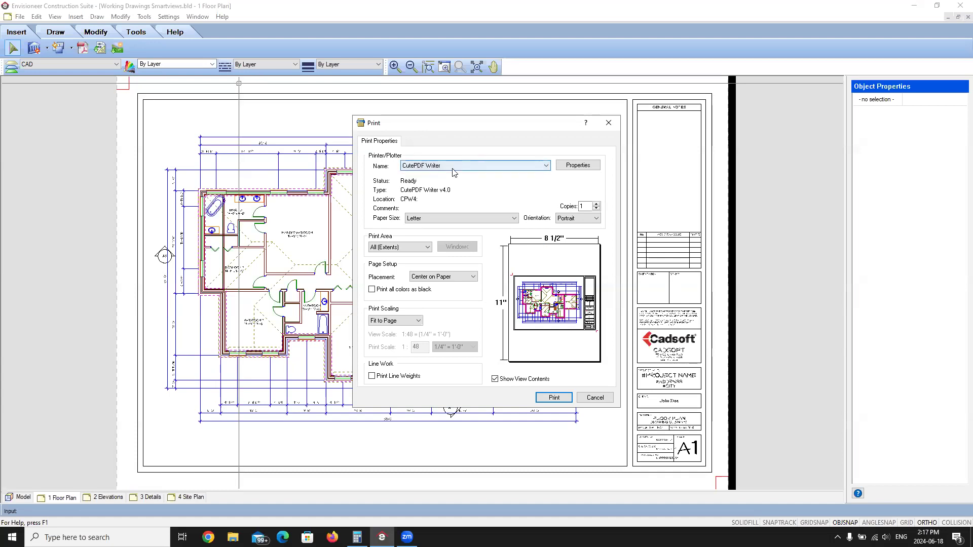
pyautogui.click(514, 219)
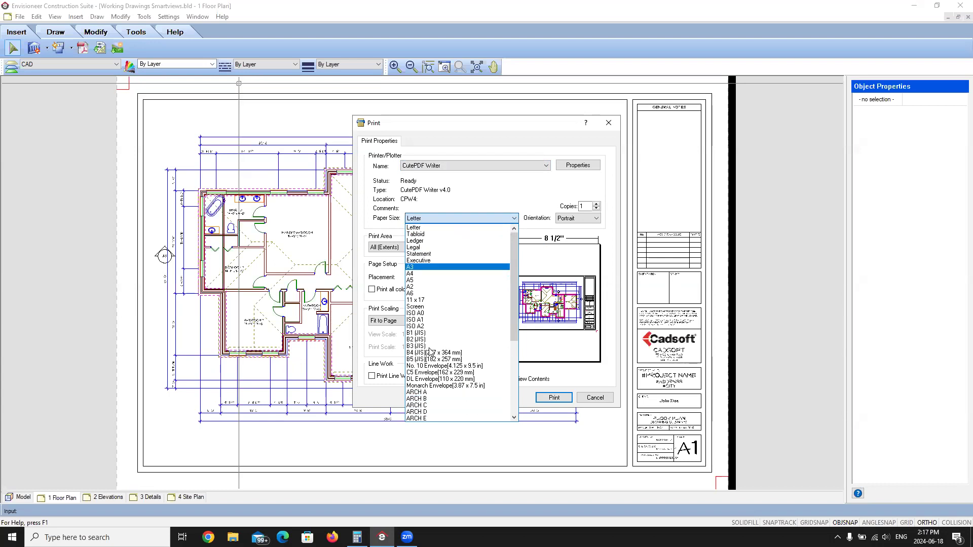
pyautogui.click(418, 412)
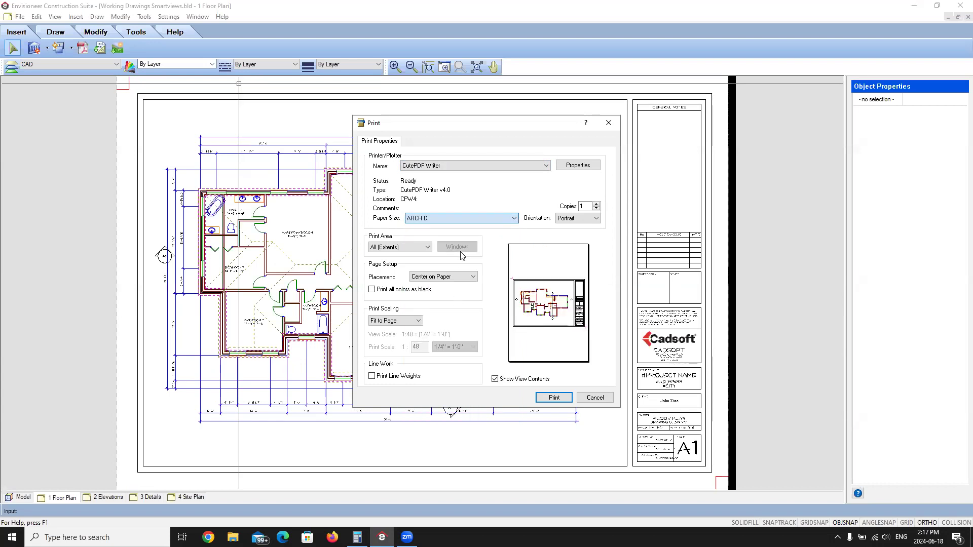
pyautogui.click(594, 223)
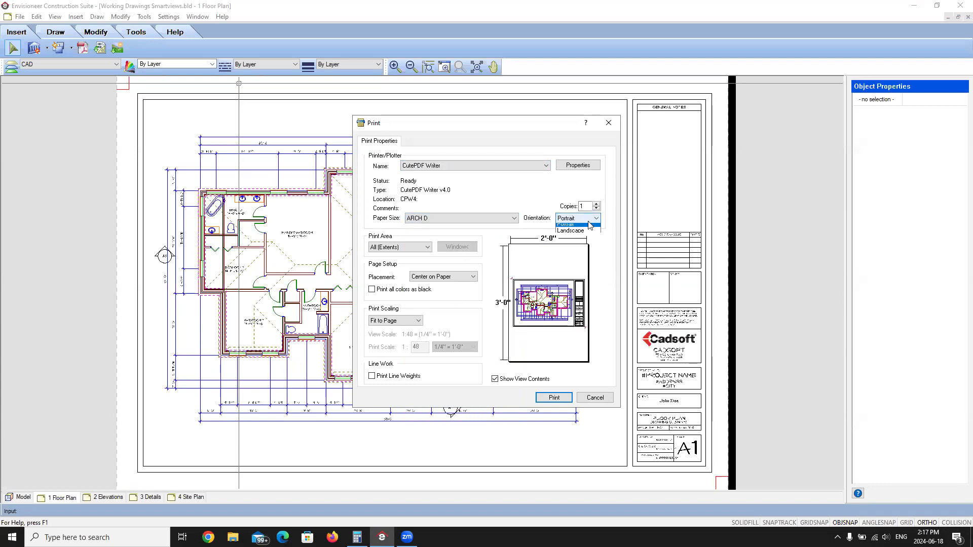
pyautogui.click(576, 236)
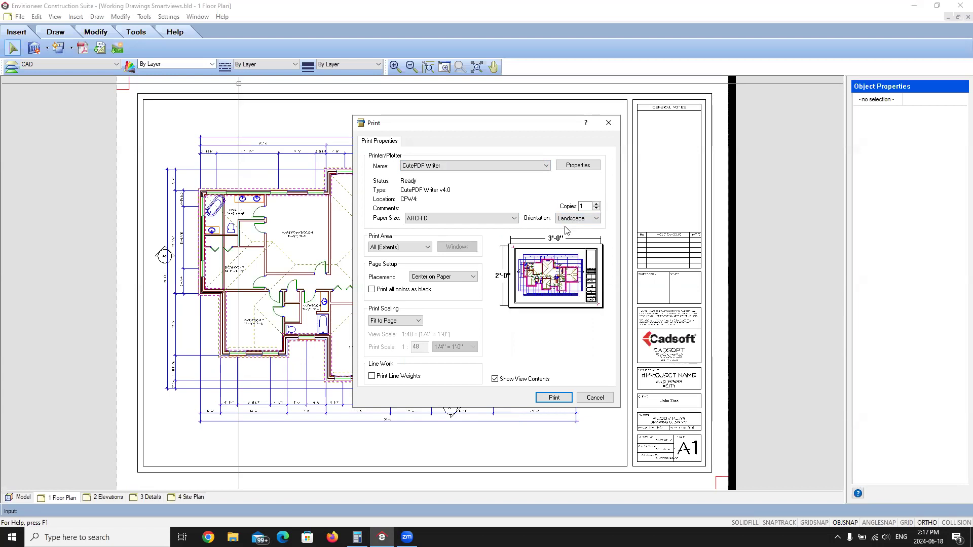
# Step: Set the print area to a window spanning the floor plan sheet's two red corner marks
pyautogui.click(428, 249)
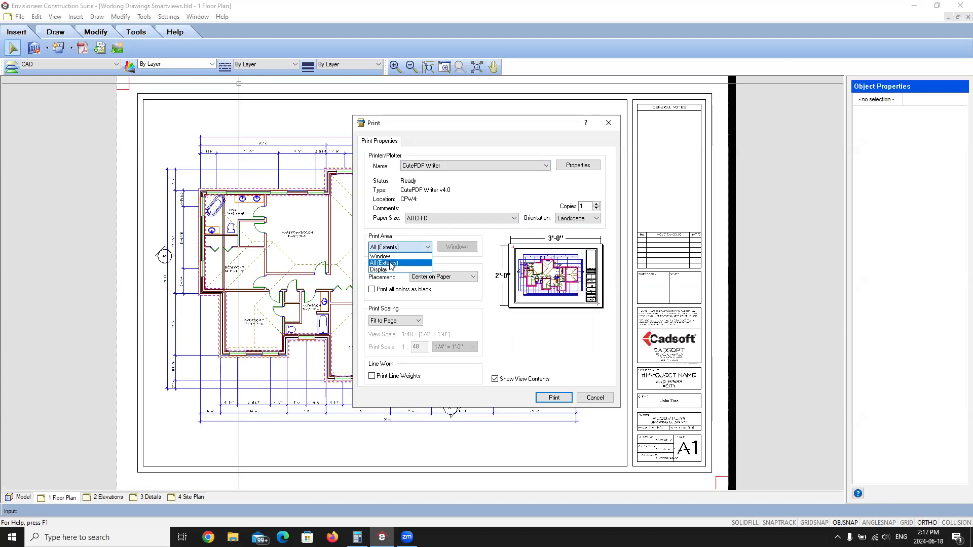
pyautogui.click(393, 258)
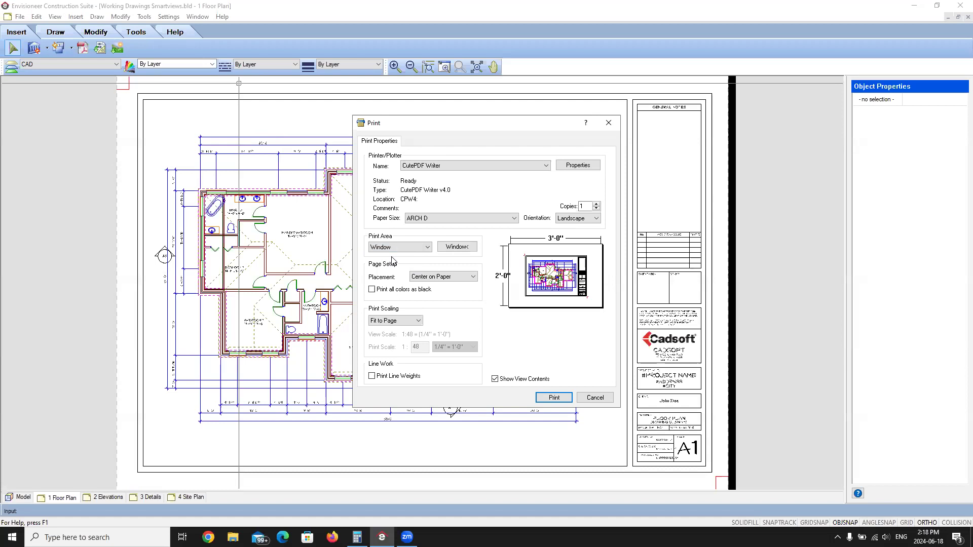
pyautogui.click(456, 248)
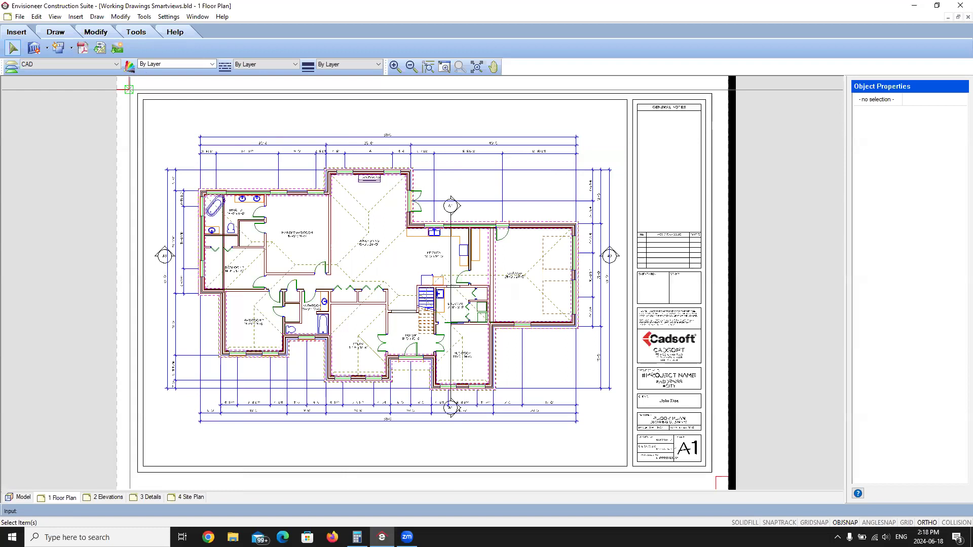
pyautogui.click(129, 90)
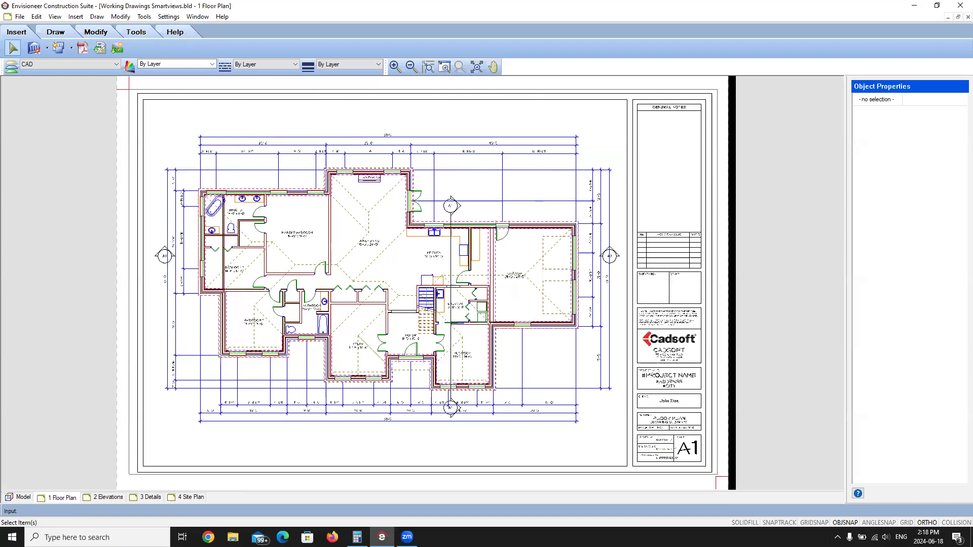
pyautogui.click(716, 478)
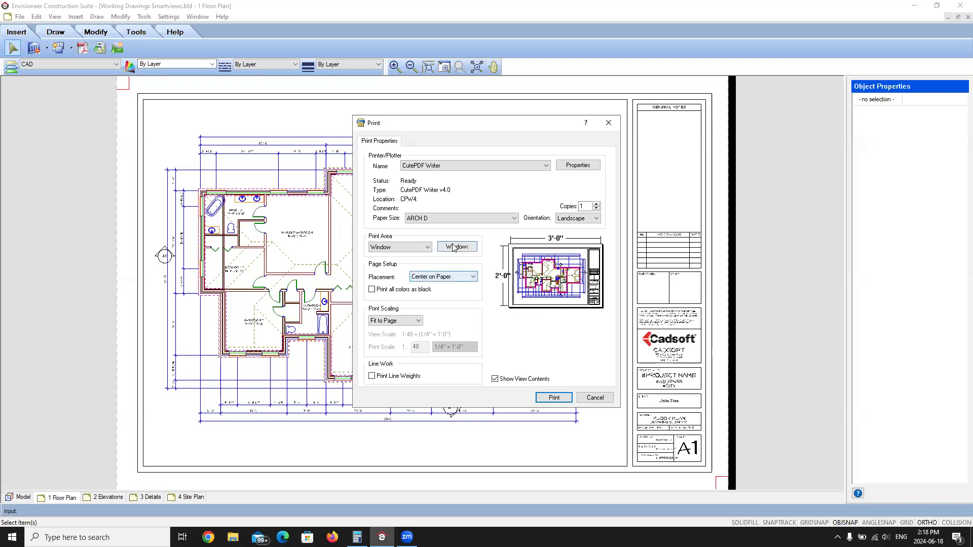
# Step: Set the scaling to Print to Scale, keep colours from printing as black, enable Print Line Weights and print the sheet
pyautogui.click(419, 321)
pyautogui.click(394, 333)
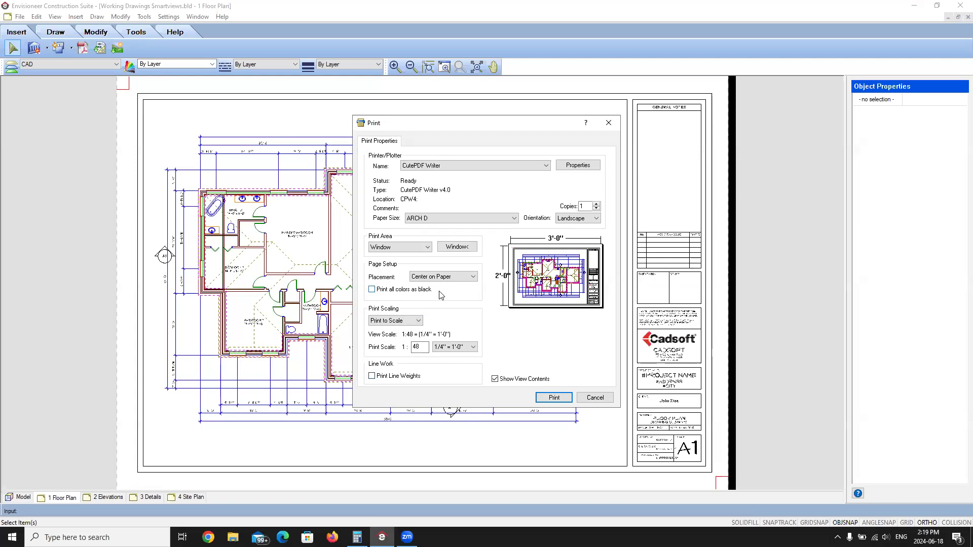
pyautogui.click(371, 290)
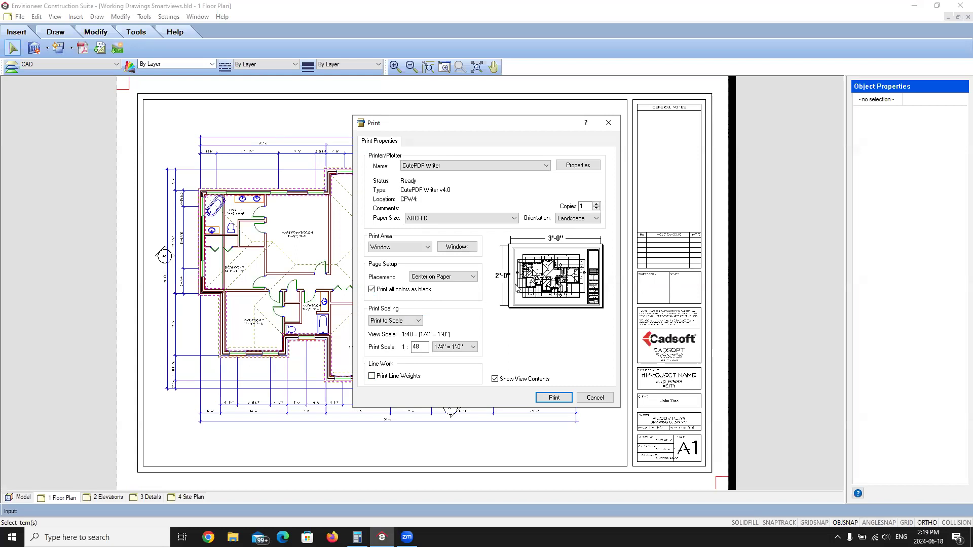
pyautogui.click(372, 289)
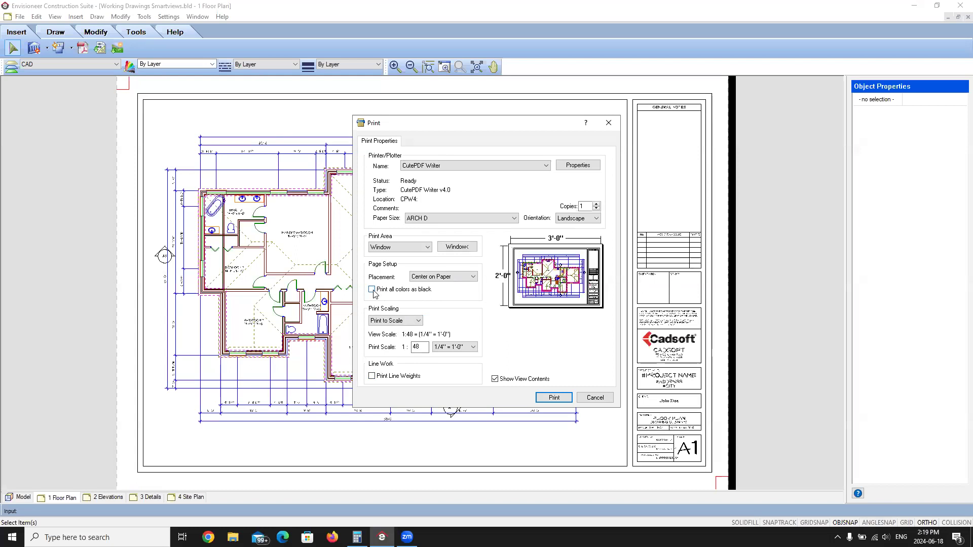
pyautogui.click(373, 377)
pyautogui.click(554, 397)
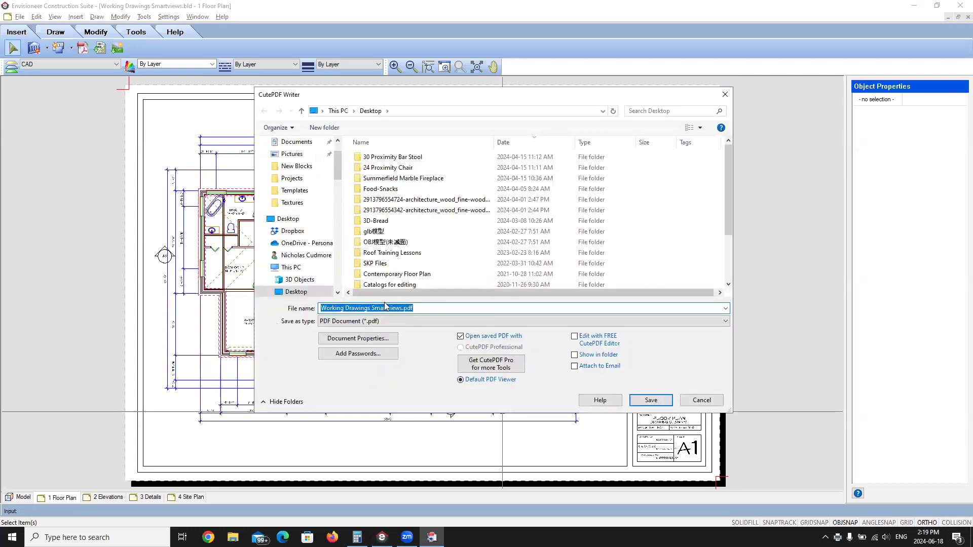
# Step: Save the PDF to the Desktop as Webinar-Floor-Plan.pdf and close it after viewing
pyautogui.click(401, 308)
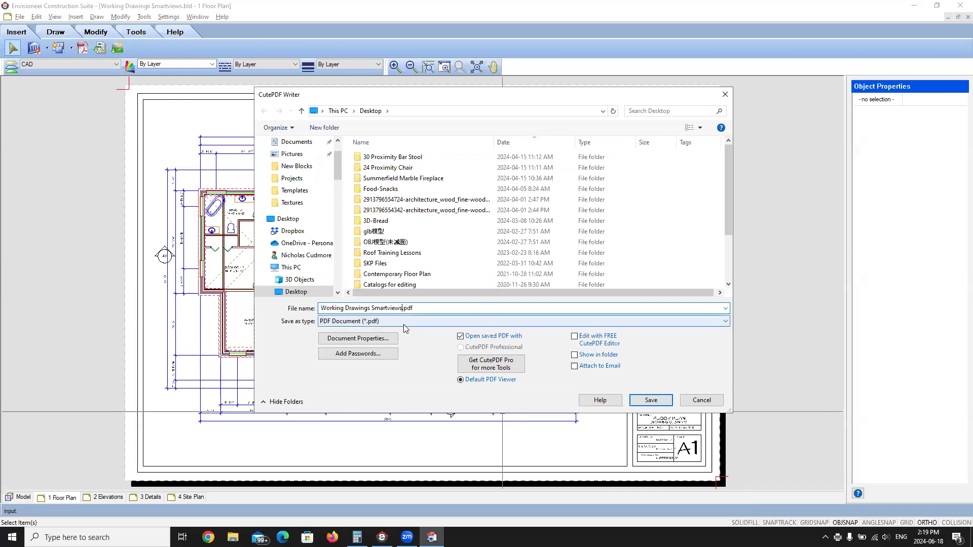
pyautogui.press('BackSpace')
pyautogui.press('BackSpace')
pyautogui.press('BackSpace')
pyautogui.press('BackSpace')
pyautogui.press('BackSpace')
pyautogui.press('BackSpace')
pyautogui.press('BackSpace')
pyautogui.press('BackSpace')
pyautogui.press('BackSpace')
pyautogui.press('BackSpace')
pyautogui.press('BackSpace')
pyautogui.press('BackSpace')
pyautogui.press('BackSpace')
pyautogui.press('BackSpace')
pyautogui.press('BackSpace')
pyautogui.press('BackSpace')
pyautogui.press('BackSpace')
pyautogui.press('BackSpace')
pyautogui.press('BackSpace')
pyautogui.press('BackSpace')
pyautogui.write('ebinar-Floor-Plan')
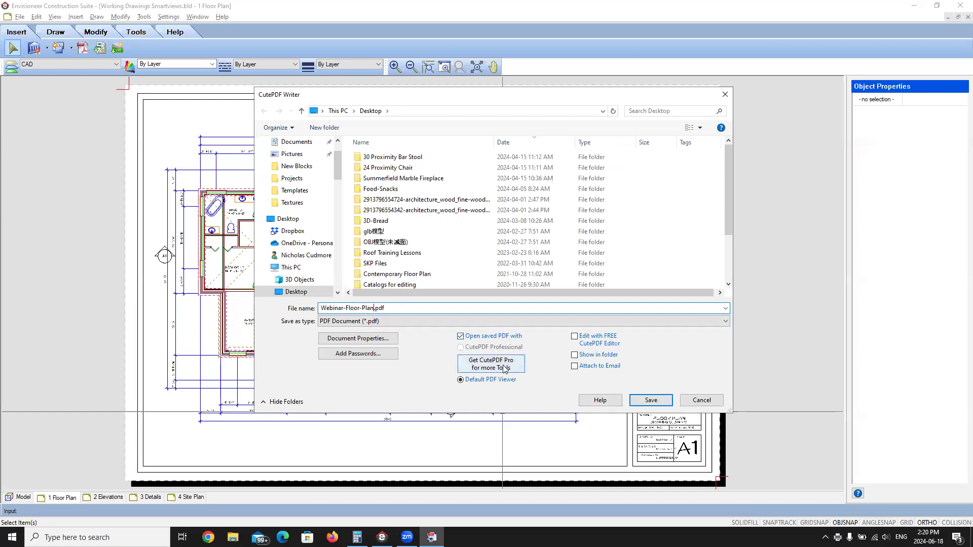
pyautogui.click(650, 401)
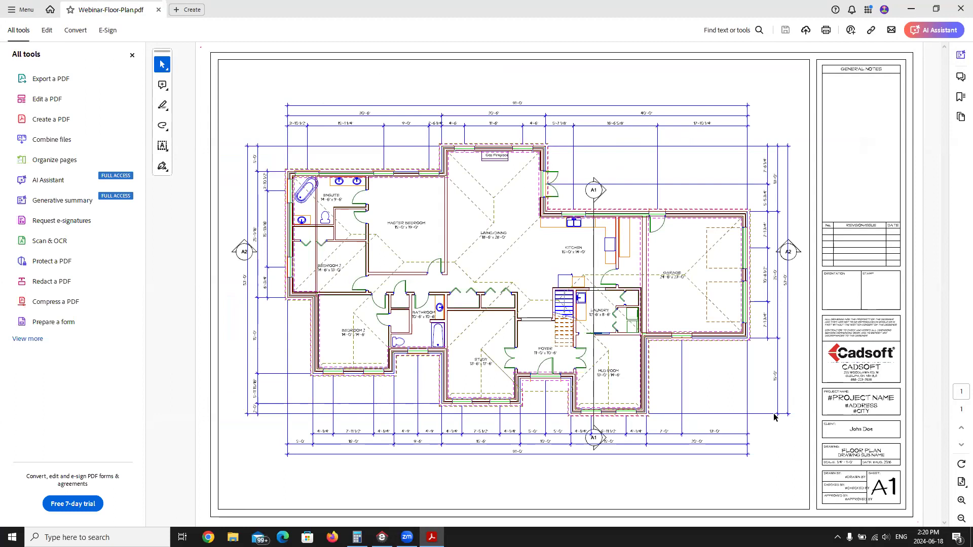
pyautogui.click(959, 9)
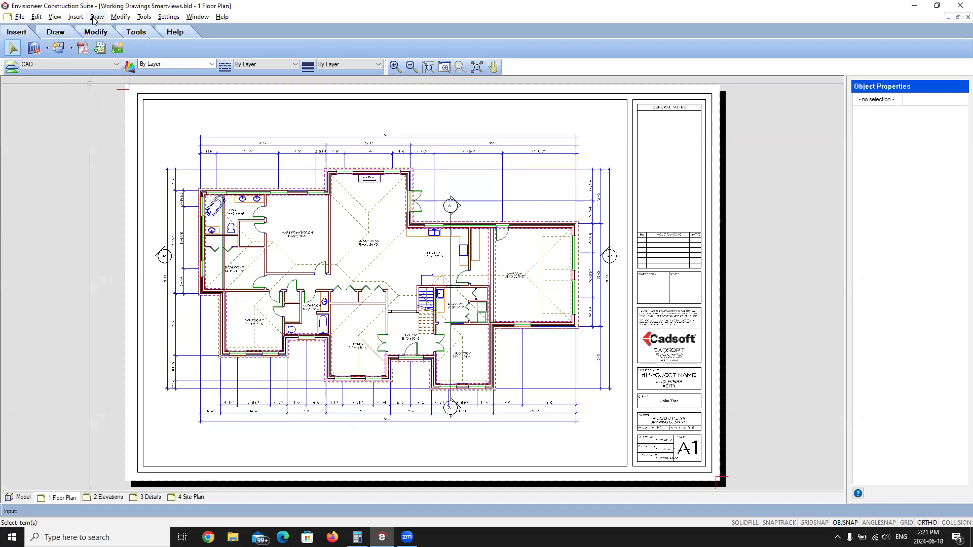
# Step: In the View Manager, set the 2 Elevations view to print with CutePDF Writer on ARCH D paper in Landscape
pyautogui.click(55, 17)
pyautogui.click(83, 143)
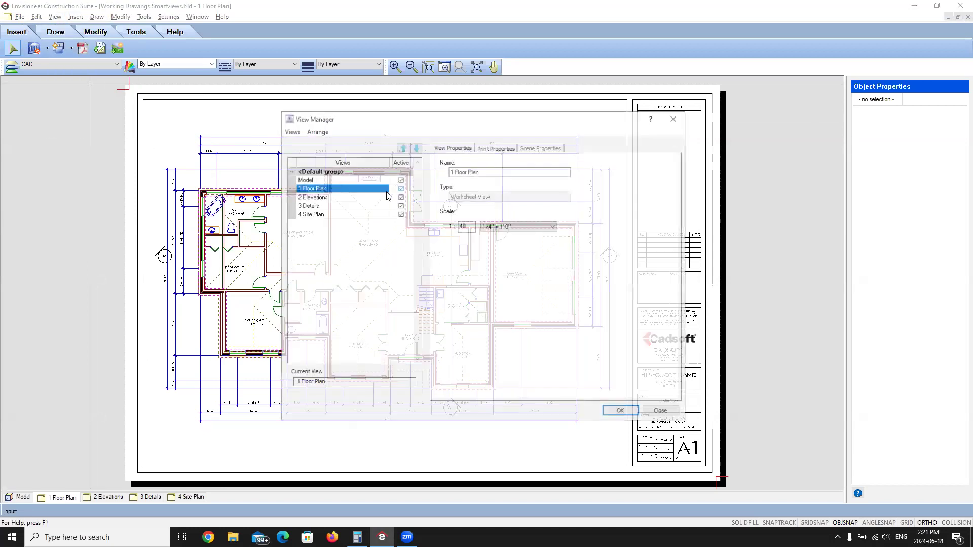
pyautogui.click(332, 197)
pyautogui.click(495, 147)
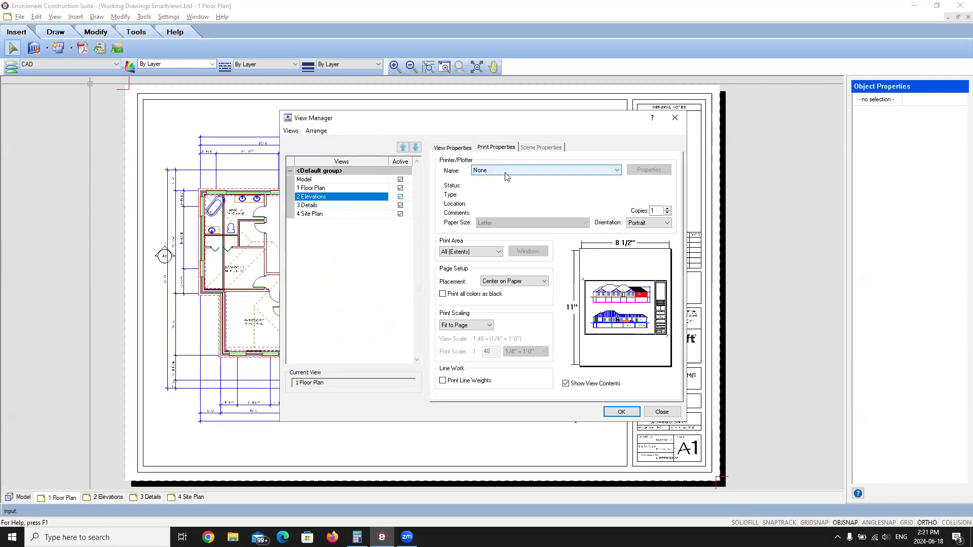
pyautogui.click(616, 170)
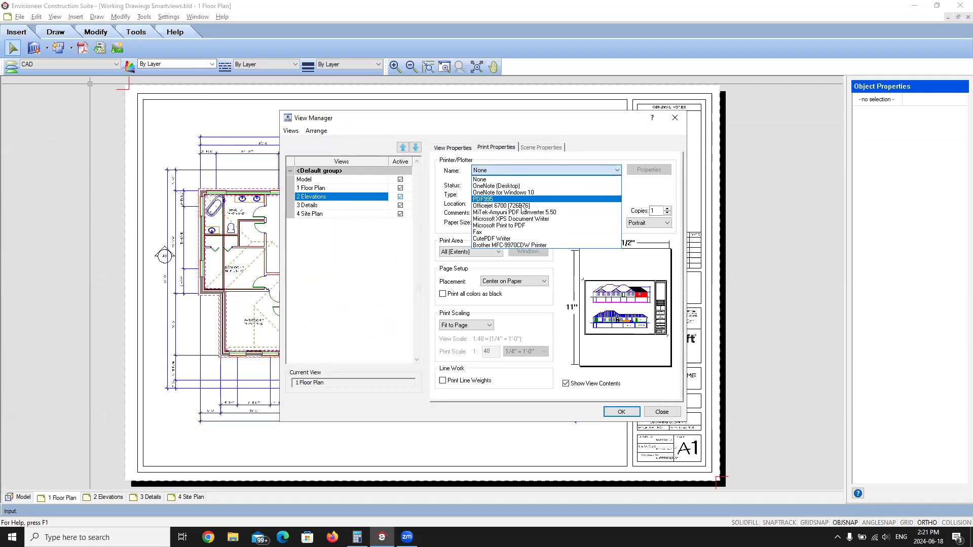
pyautogui.click(489, 239)
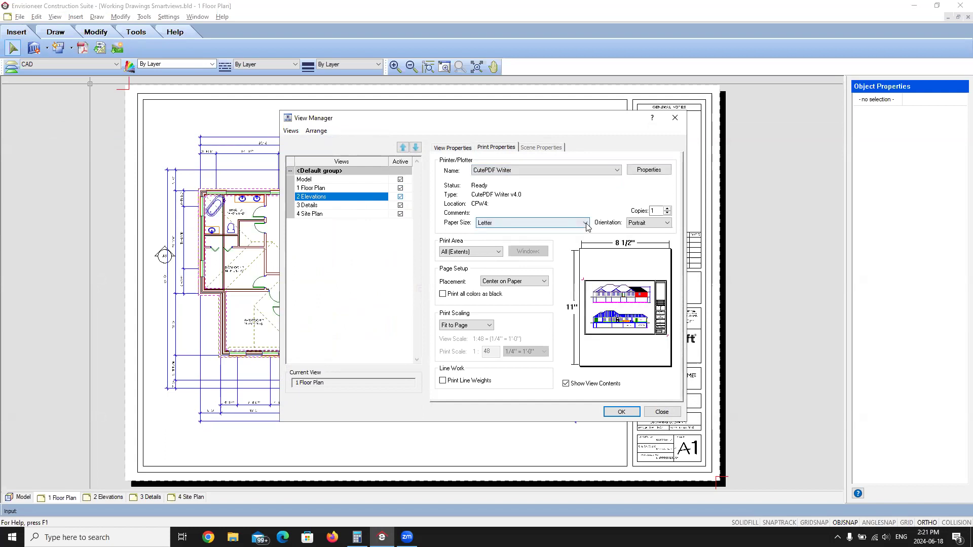
pyautogui.click(548, 224)
pyautogui.click(482, 417)
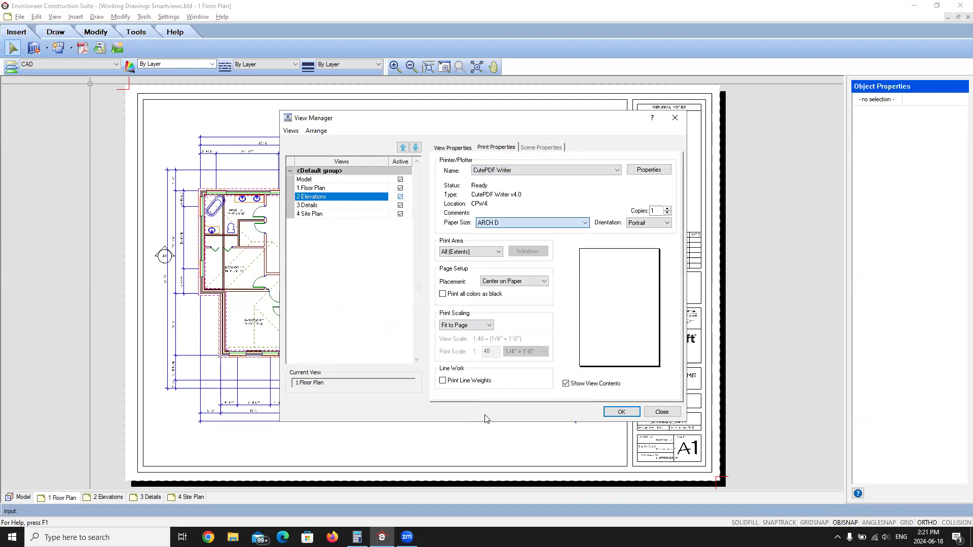
pyautogui.click(663, 224)
pyautogui.click(642, 238)
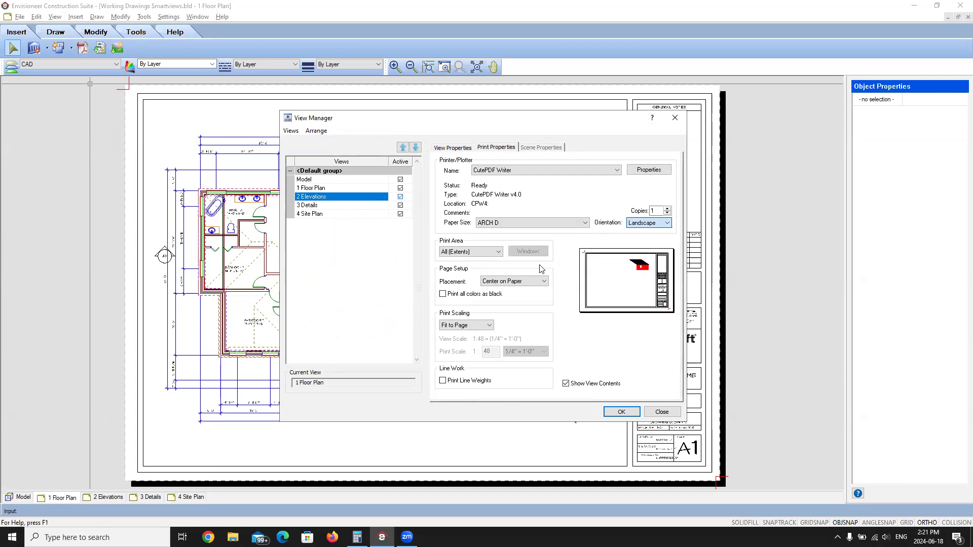
# Step: Set the 2 Elevations print area to a window spanning that sheet's two red corner marks
pyautogui.click(452, 261)
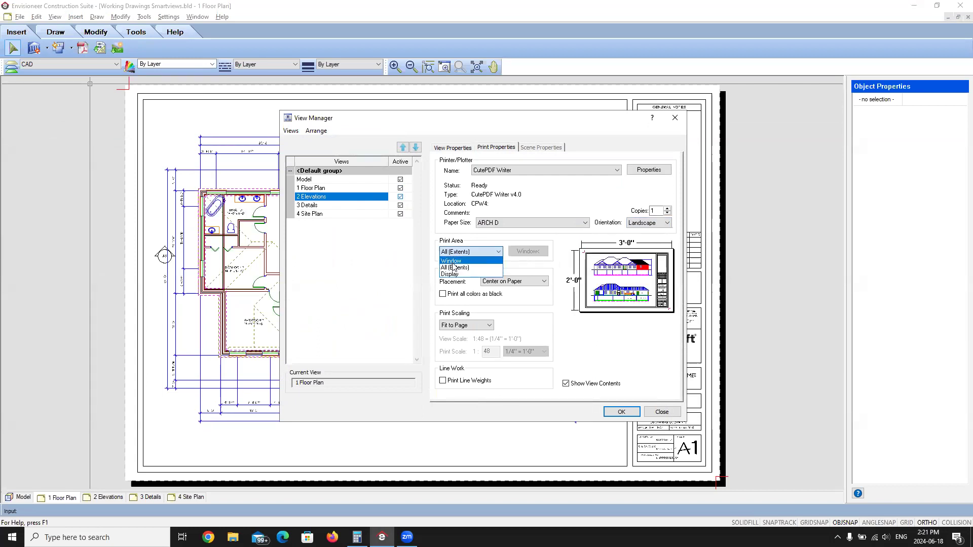
pyautogui.click(522, 250)
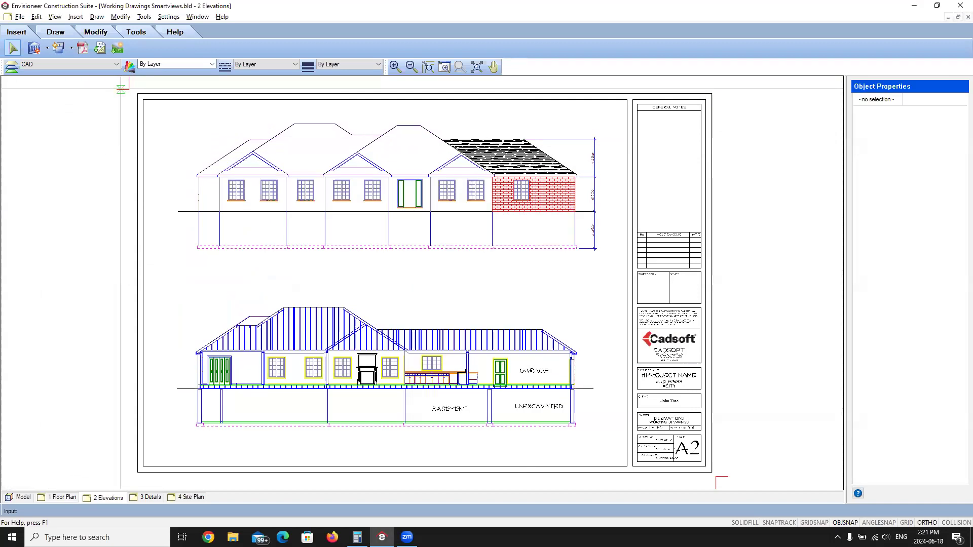
pyautogui.click(129, 89)
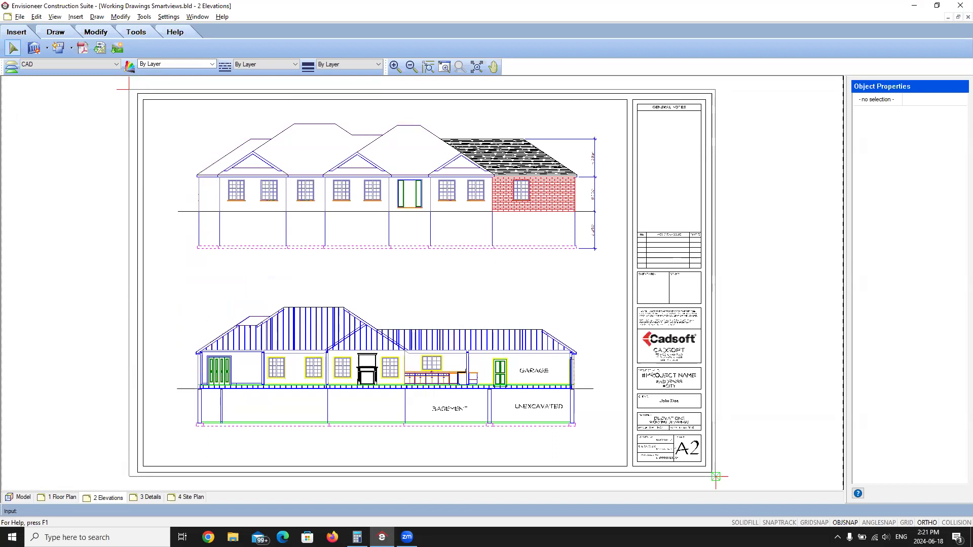
pyautogui.click(715, 477)
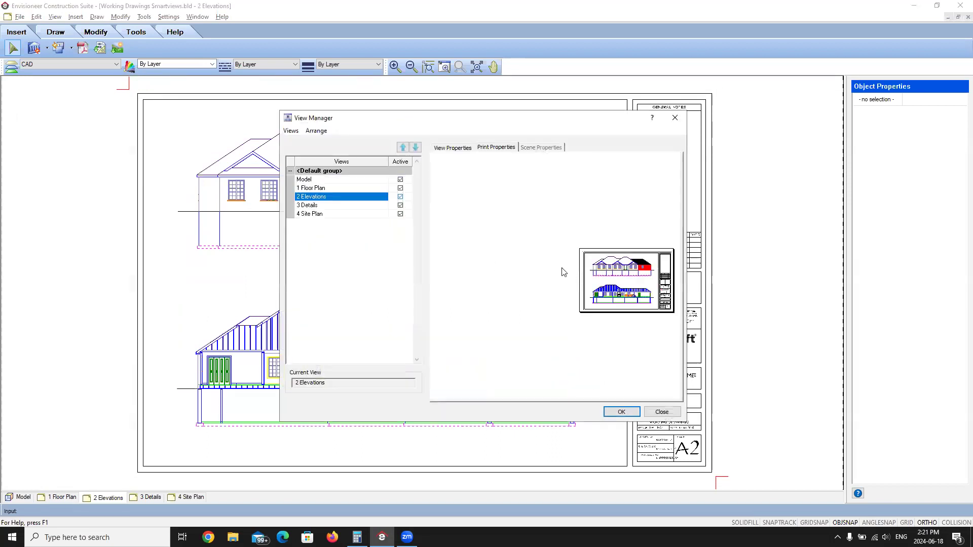
# Step: Set the 2 Elevations view to Print to Scale, enable Print Line Weights and accept the View Manager settings
pyautogui.click(489, 324)
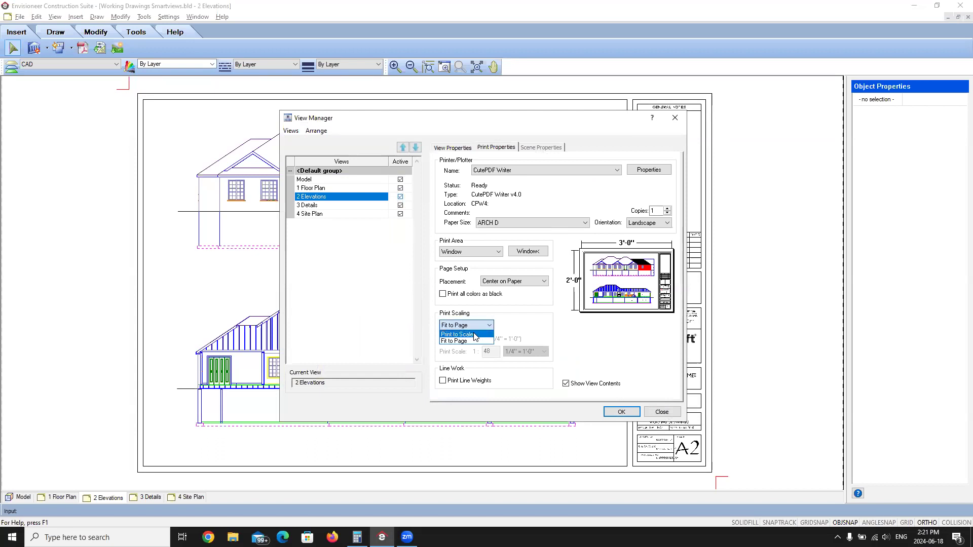
pyautogui.click(466, 339)
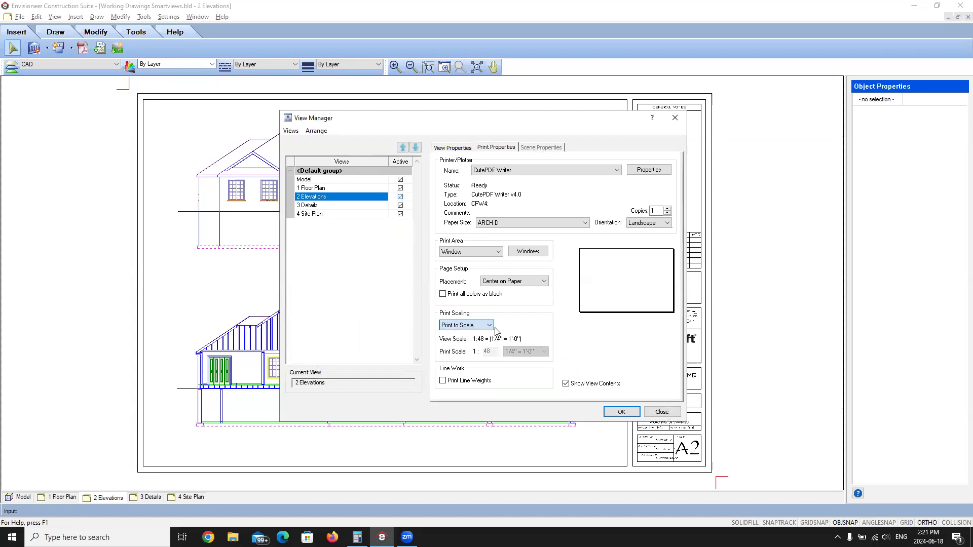
pyautogui.click(442, 382)
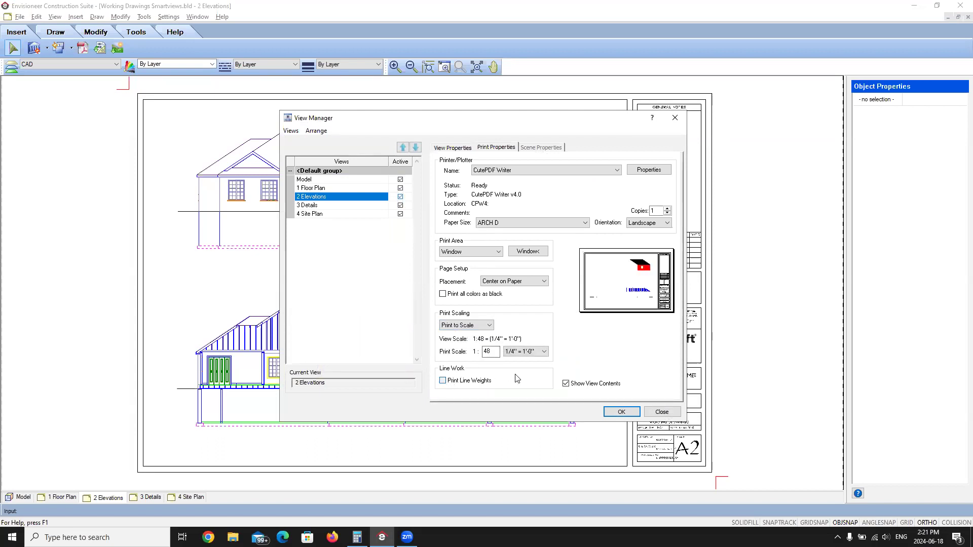
pyautogui.click(324, 206)
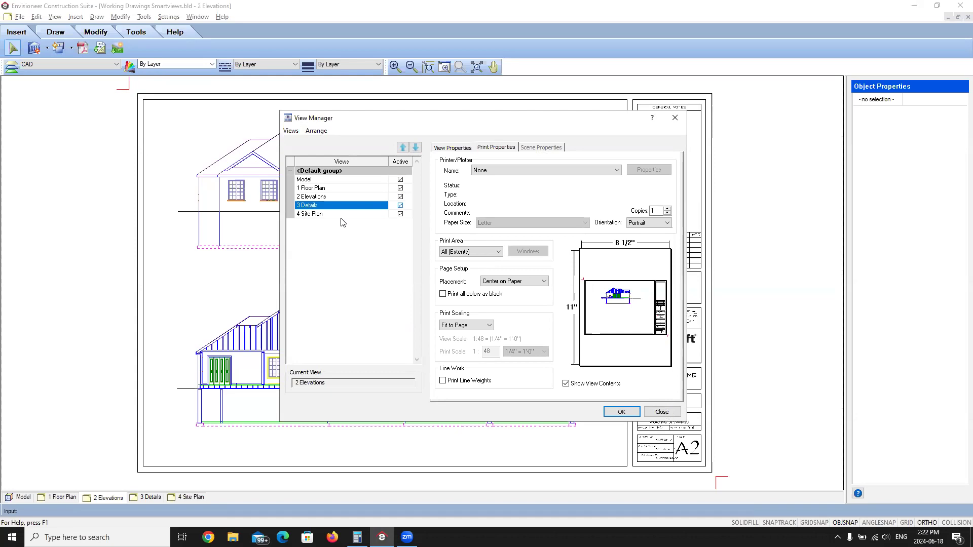
pyautogui.click(622, 412)
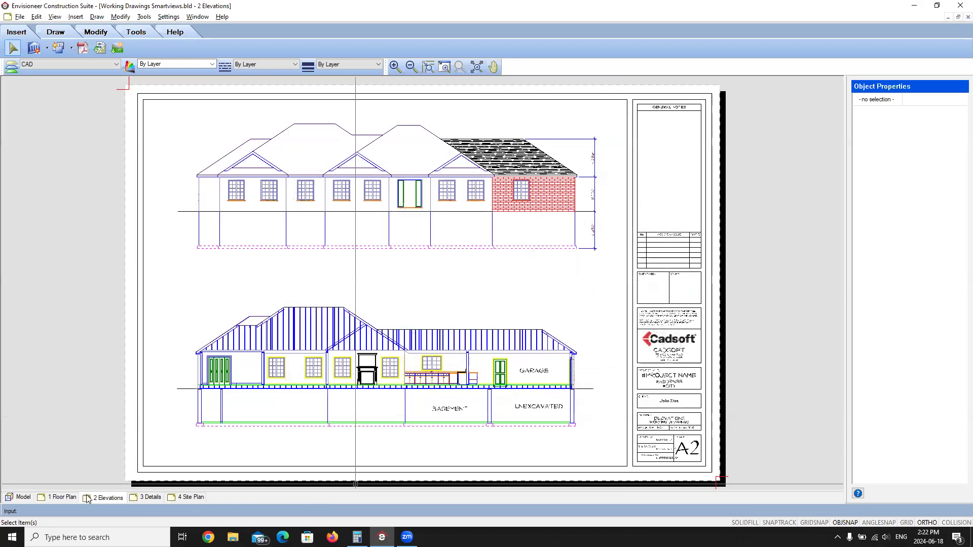
# Step: Batch print only the 1 Floor Plan and 2 Elevations views, excluding Model, 3 Details and 4 Site Plan
pyautogui.click(19, 17)
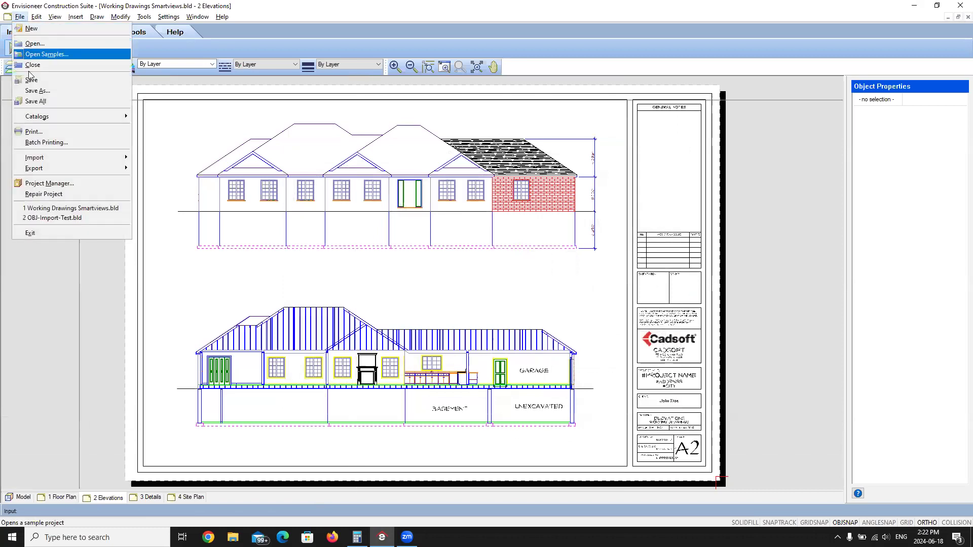
pyautogui.click(42, 144)
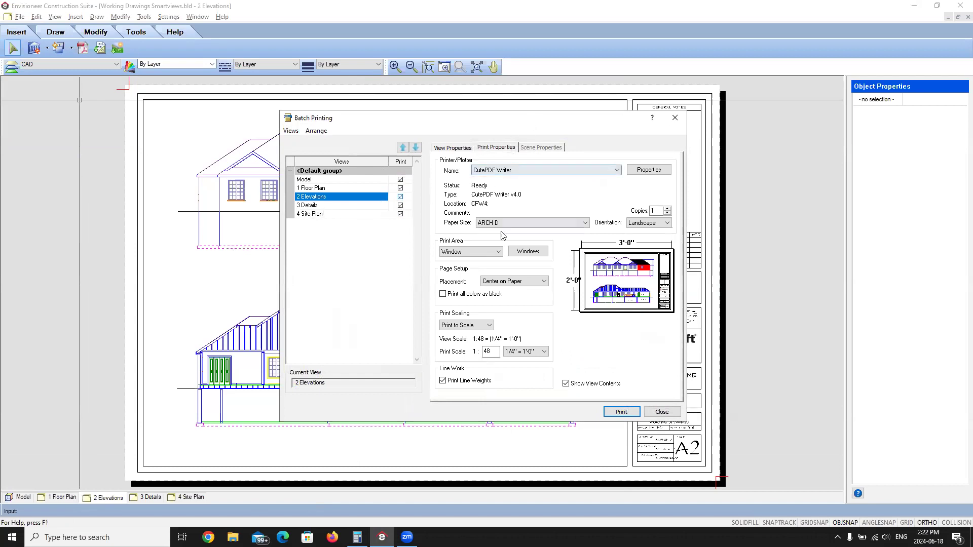
pyautogui.click(399, 180)
pyautogui.click(401, 205)
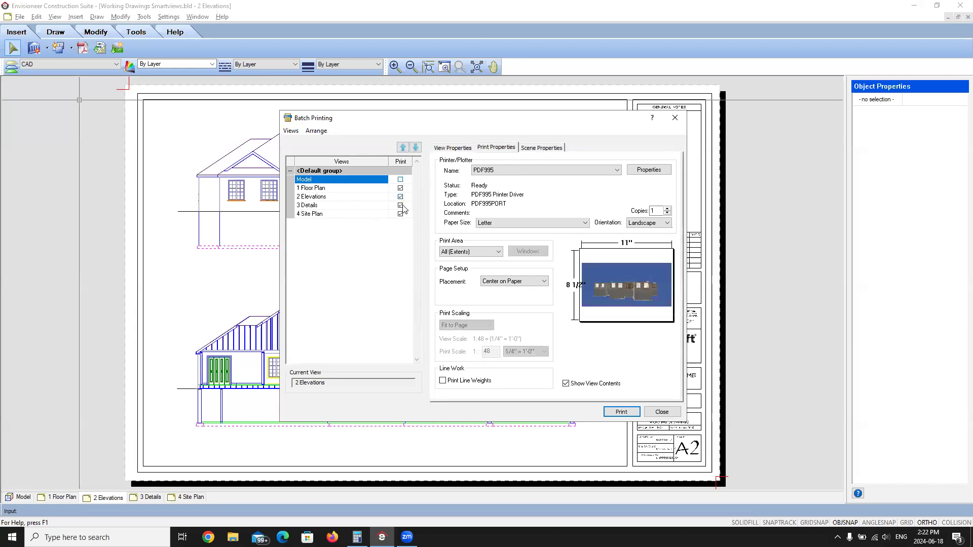
pyautogui.click(401, 214)
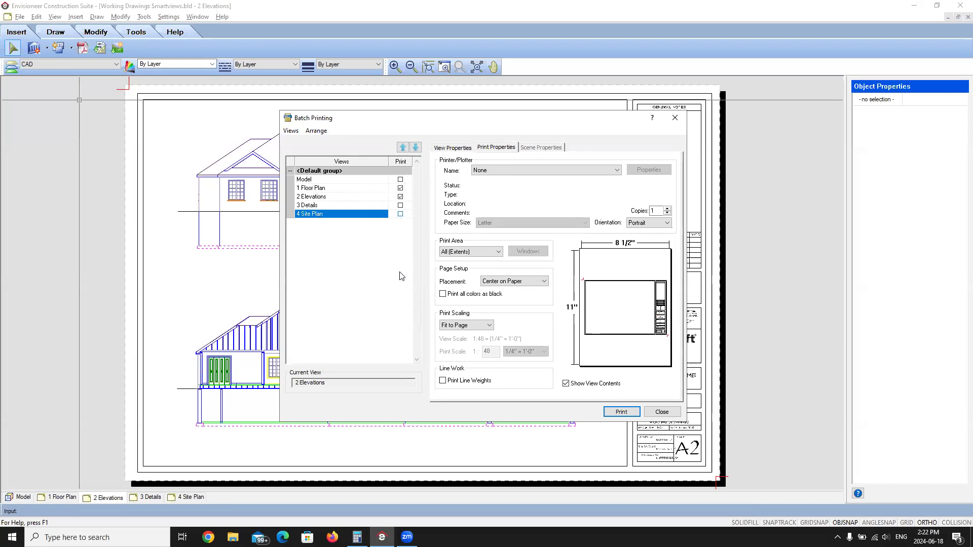
pyautogui.click(619, 412)
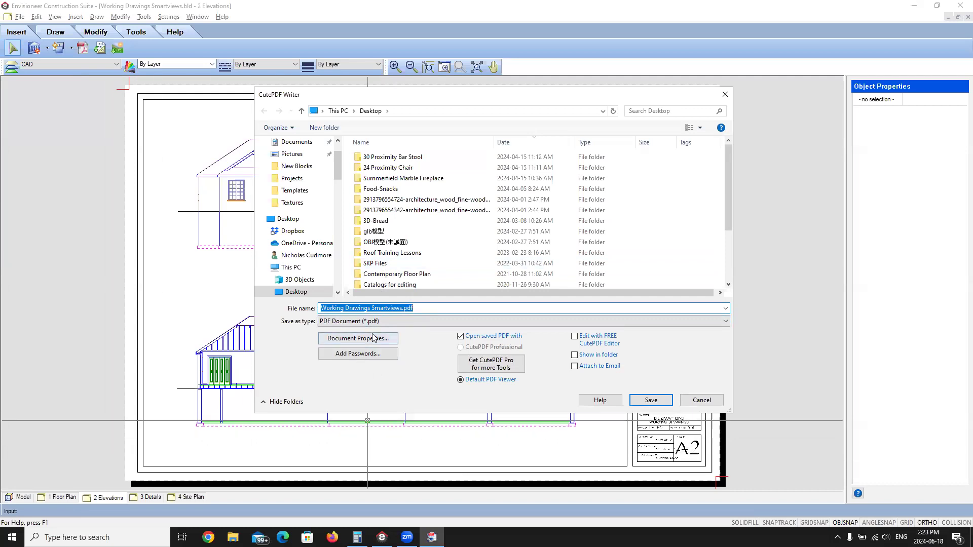
# Step: Save the floor plan PDF to the Desktop as Webinar-Floor-Plan-2.pdf
pyautogui.click(402, 308)
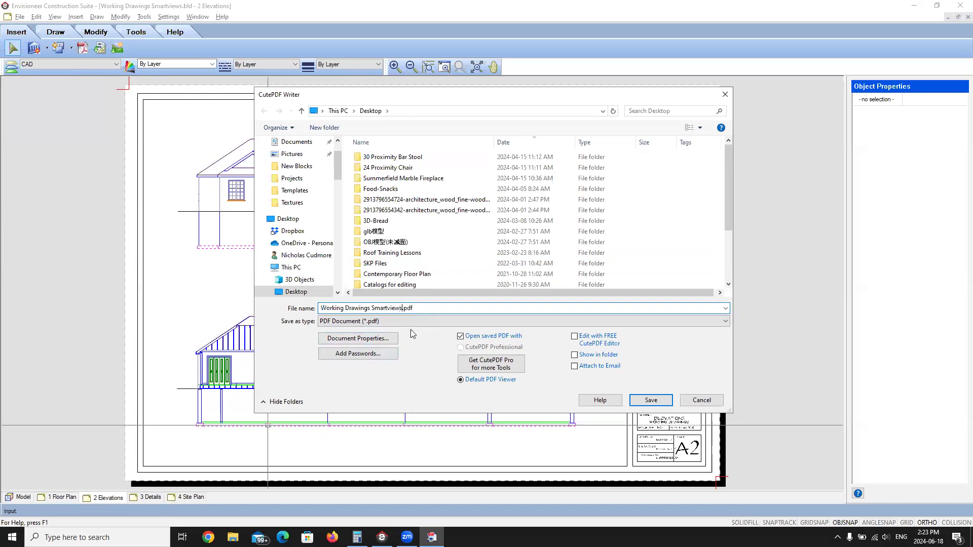
pyautogui.press('BackSpace')
pyautogui.press('BackSpace')
pyautogui.press('BackSpace')
pyautogui.press('BackSpace')
pyautogui.press('BackSpace')
pyautogui.press('BackSpace')
pyautogui.press('BackSpace')
pyautogui.press('BackSpace')
pyautogui.press('BackSpace')
pyautogui.press('BackSpace')
pyautogui.press('BackSpace')
pyautogui.press('BackSpace')
pyautogui.press('BackSpace')
pyautogui.press('BackSpace')
pyautogui.press('BackSpace')
pyautogui.press('BackSpace')
pyautogui.press('BackSpace')
pyautogui.press('BackSpace')
pyautogui.press('BackSpace')
pyautogui.press('BackSpace')
pyautogui.write('Webinar-Floor-Plan-2')
pyautogui.click(651, 401)
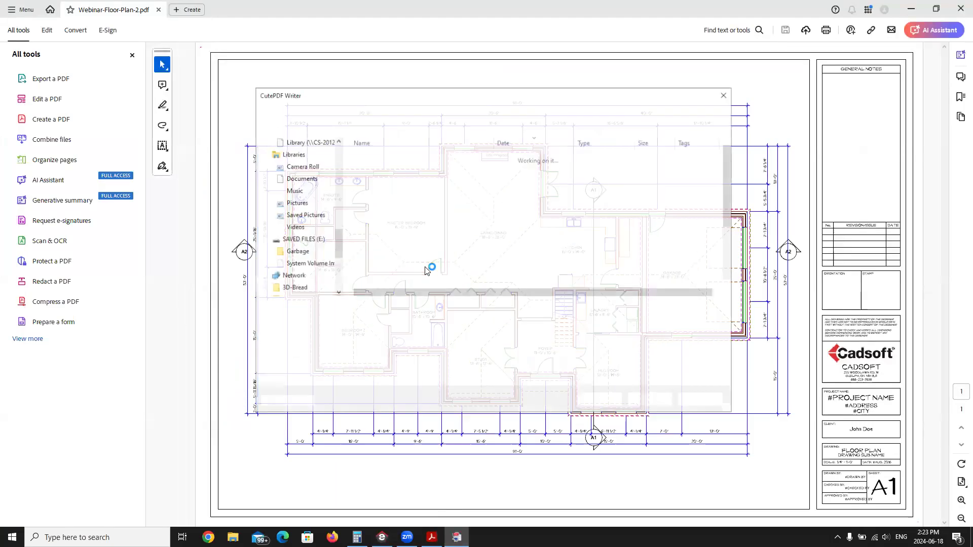
# Step: Save the elevations PDF to the Desktop as Webinar-Elevation.pdf
pyautogui.click(402, 309)
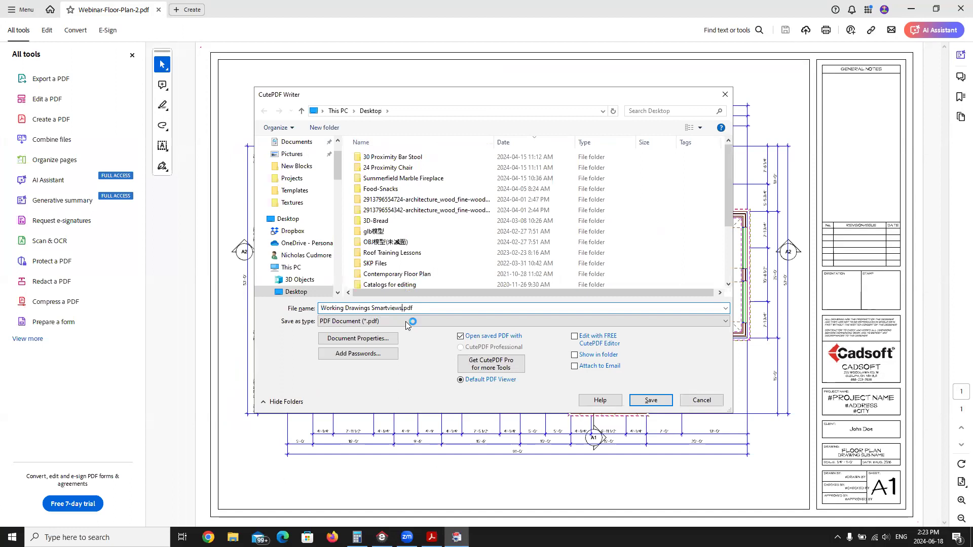
pyautogui.press('BackSpace')
pyautogui.press('BackSpace')
pyautogui.press('BackSpace')
pyautogui.press('BackSpace')
pyautogui.press('BackSpace')
pyautogui.press('BackSpace')
pyautogui.press('BackSpace')
pyautogui.press('BackSpace')
pyautogui.press('BackSpace')
pyautogui.press('BackSpace')
pyautogui.press('BackSpace')
pyautogui.press('BackSpace')
pyautogui.press('BackSpace')
pyautogui.press('BackSpace')
pyautogui.press('BackSpace')
pyautogui.press('BackSpace')
pyautogui.press('BackSpace')
pyautogui.press('BackSpace')
pyautogui.press('BackSpace')
pyautogui.press('BackSpace')
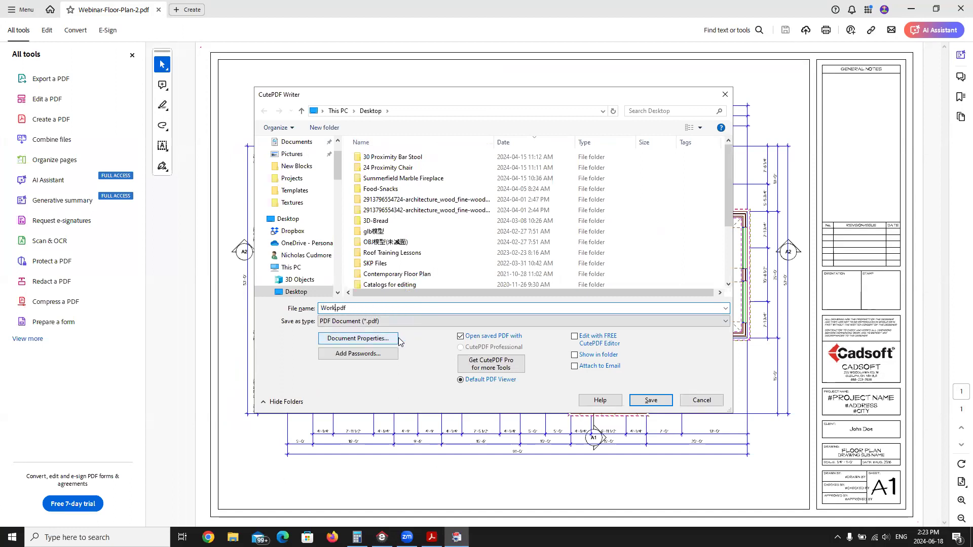
pyautogui.write('Webinar-Elevation')
pyautogui.click(632, 399)
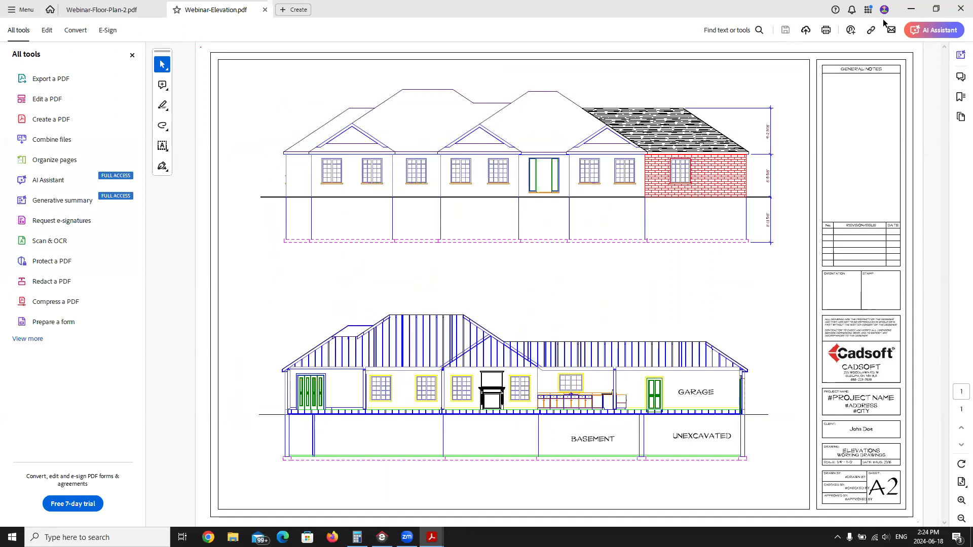
# Step: Close both PDFs in Adobe Acrobat and return to the Model view in Envisioneer
pyautogui.click(960, 10)
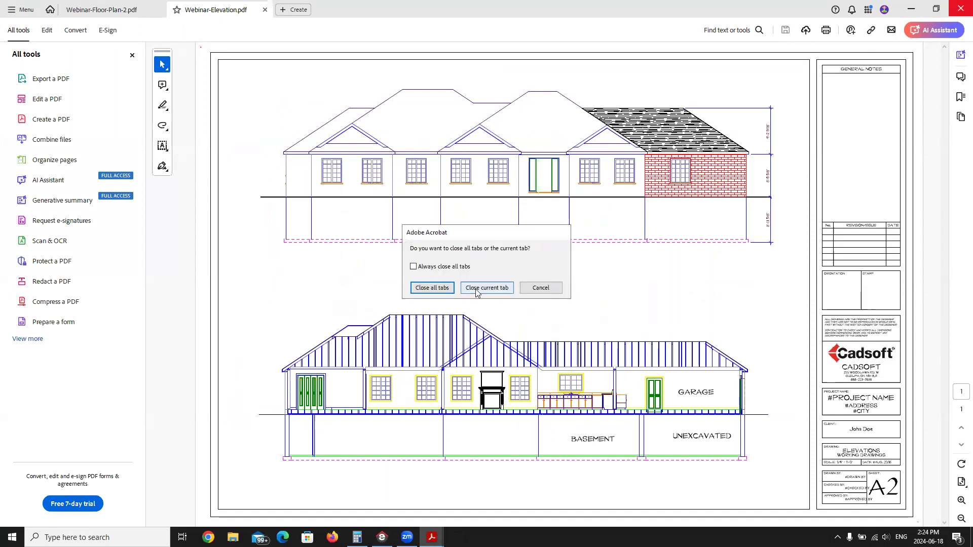
pyautogui.click(436, 288)
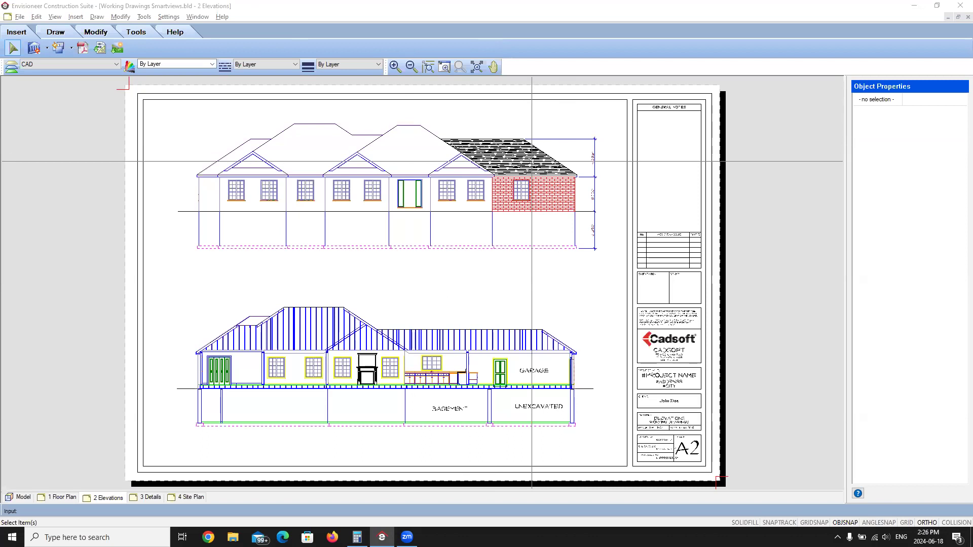
pyautogui.click(20, 497)
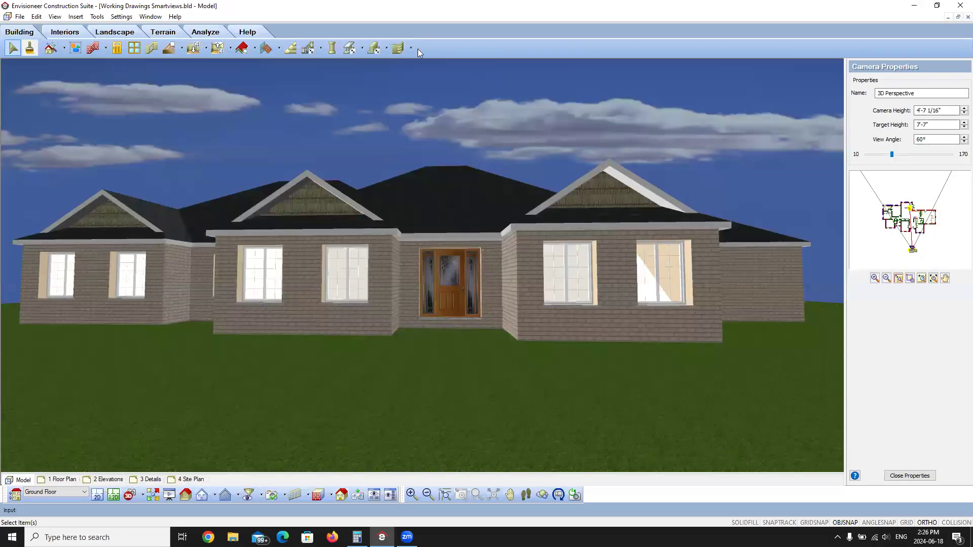